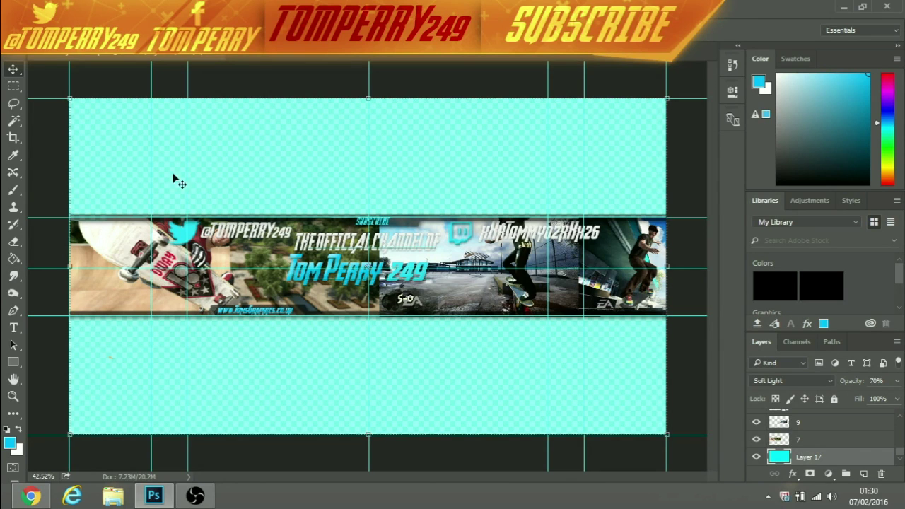
# Shift the skater image on layer 9 slightly left, scale its top edge down to the banner strip, and apply the transformation.
pyautogui.click(814, 422)
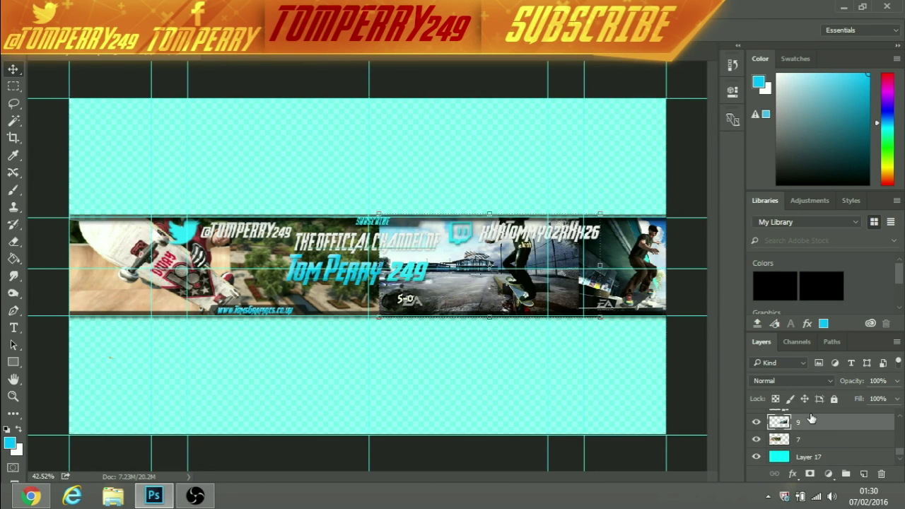
pyautogui.moveTo(645, 284)
pyautogui.mouseDown()
pyautogui.moveTo(629, 281)
pyautogui.moveTo(641, 284)
pyautogui.mouseUp()
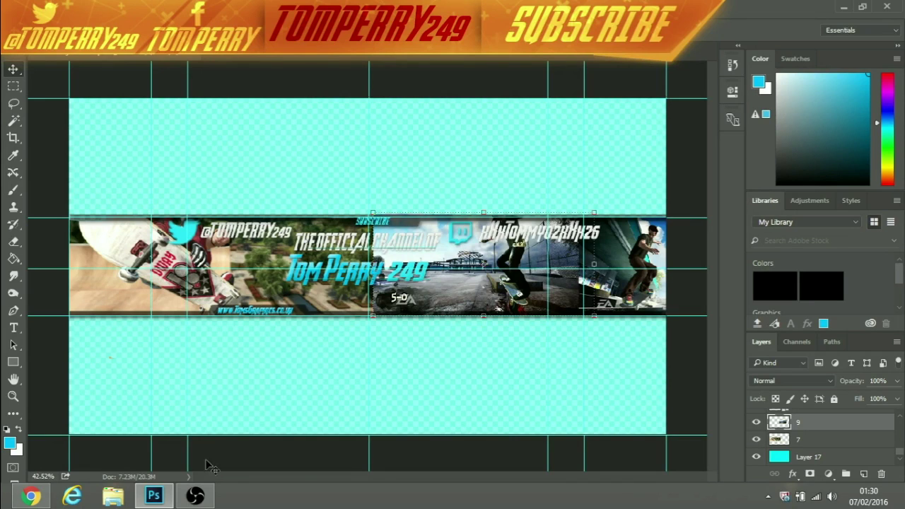
pyautogui.moveTo(169, 501)
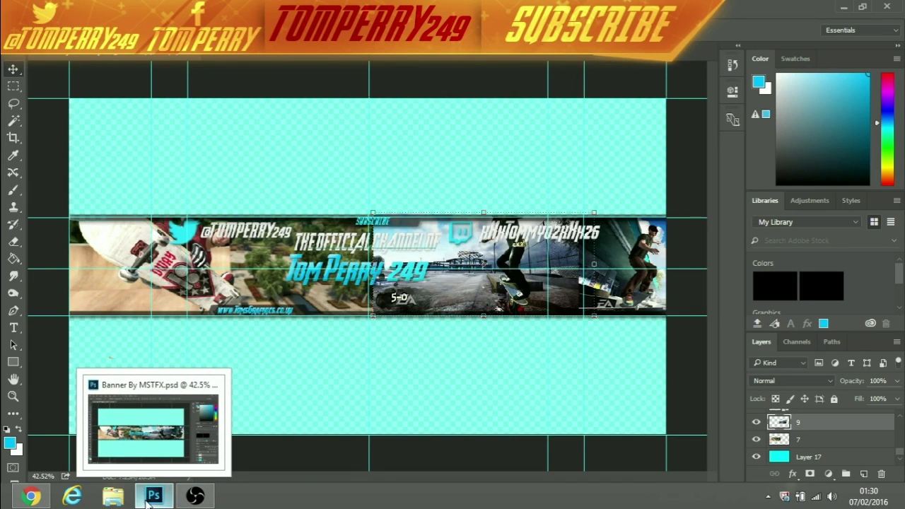
pyautogui.click(482, 212)
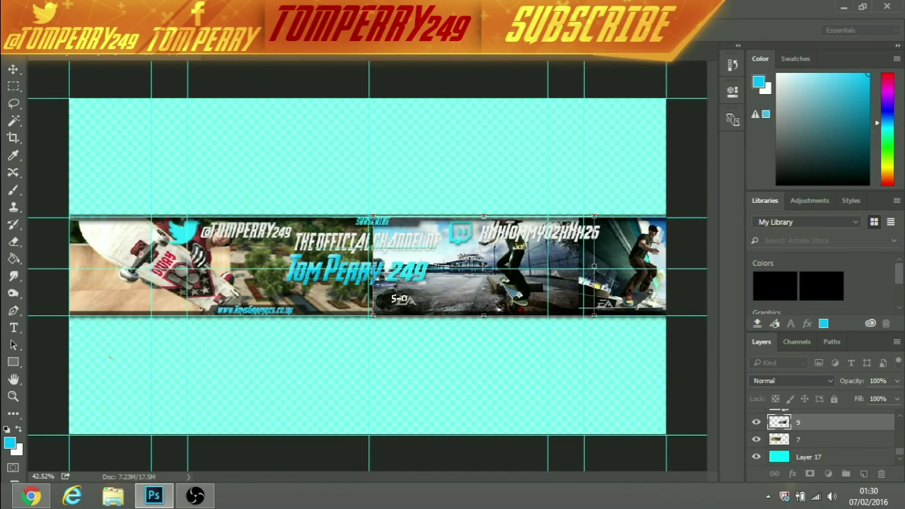
pyautogui.click(36, 7)
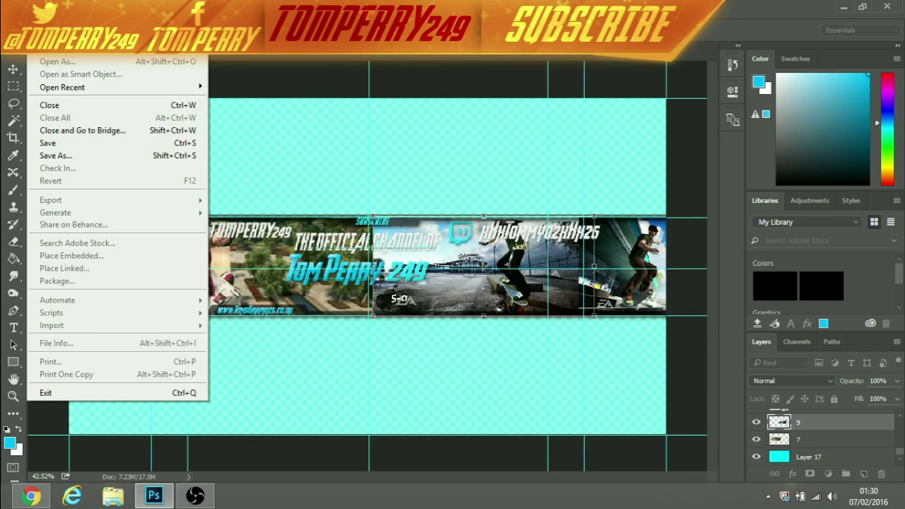
pyautogui.click(428, 155)
pyautogui.click(12, 69)
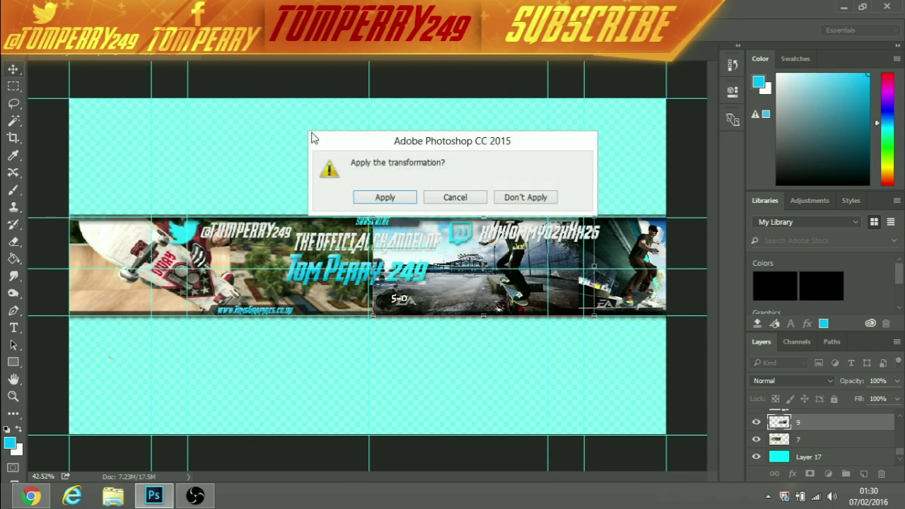
pyautogui.click(384, 196)
# Create a new document using the Default Photoshop Size preset, 16 by 12 centimeters at 118.11 pixels/centimeter.
pyautogui.hotkey('alt', 'f')
pyautogui.press('n')
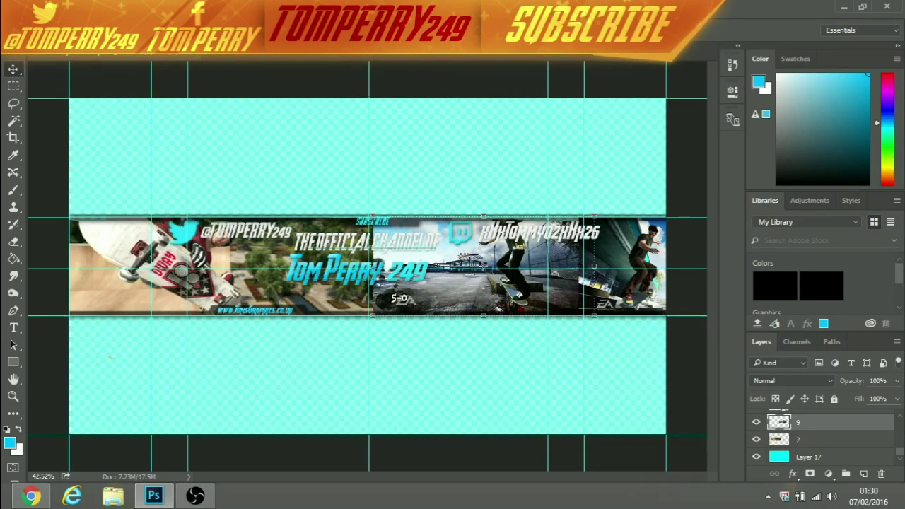
pyautogui.click(399, 121)
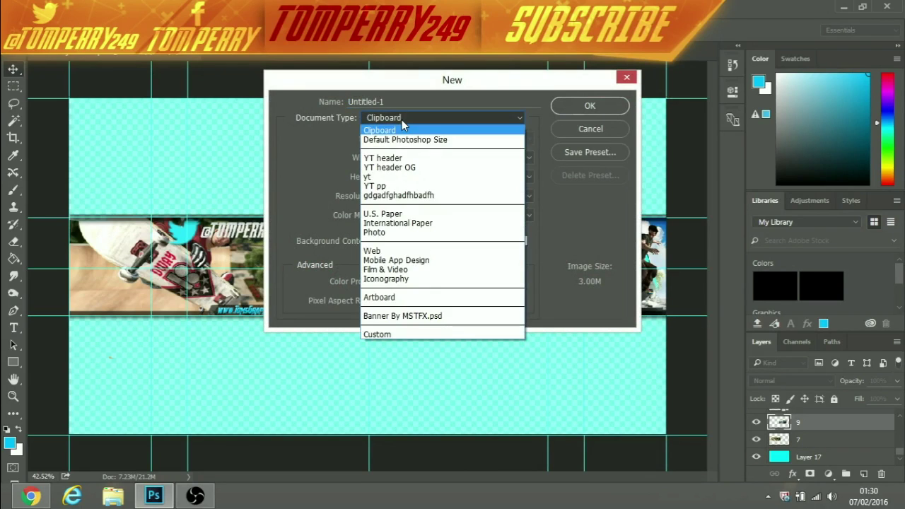
pyautogui.click(409, 138)
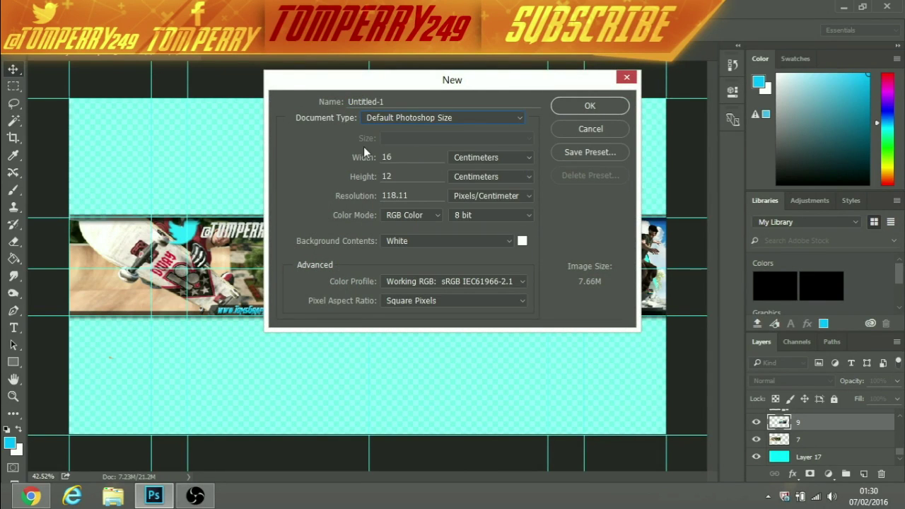
pyautogui.click(571, 106)
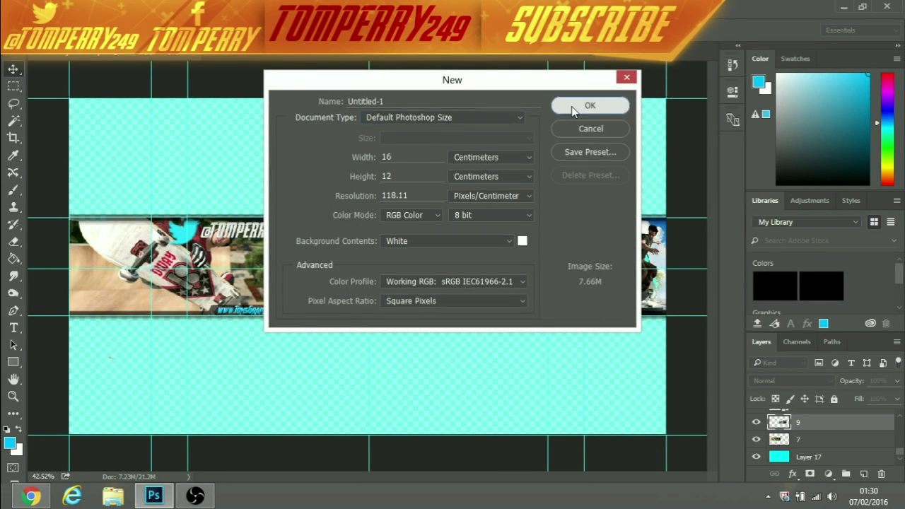
# Add a new empty layer, unlock the Background layer, and make Layer 1 the active layer.
pyautogui.click(864, 474)
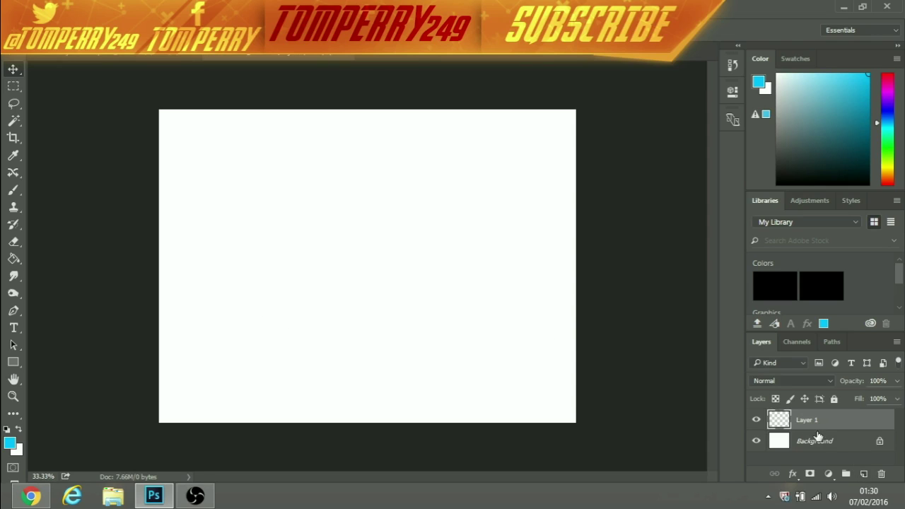
pyautogui.click(880, 443)
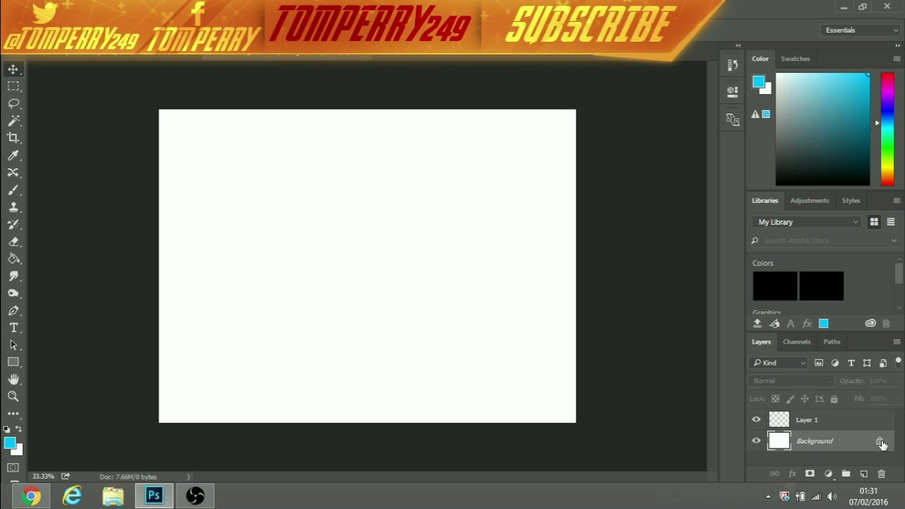
pyautogui.click(880, 443)
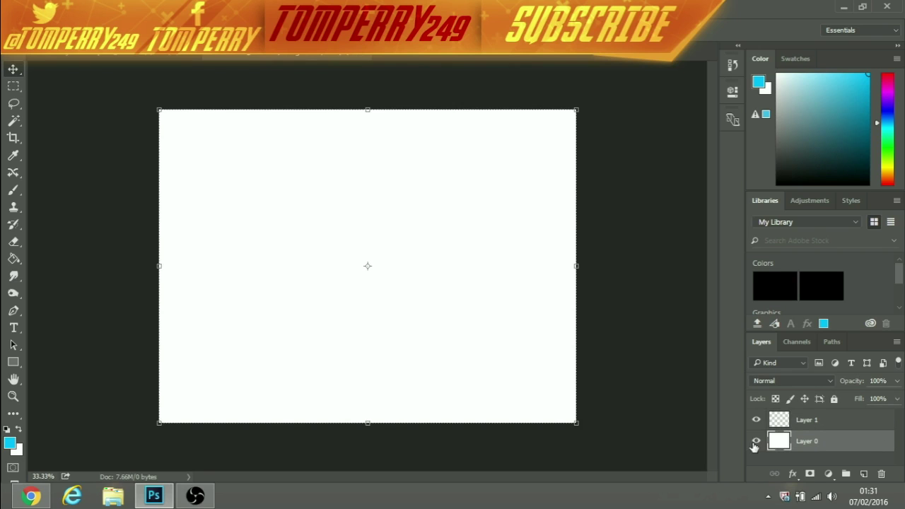
pyautogui.doubleClick(813, 423)
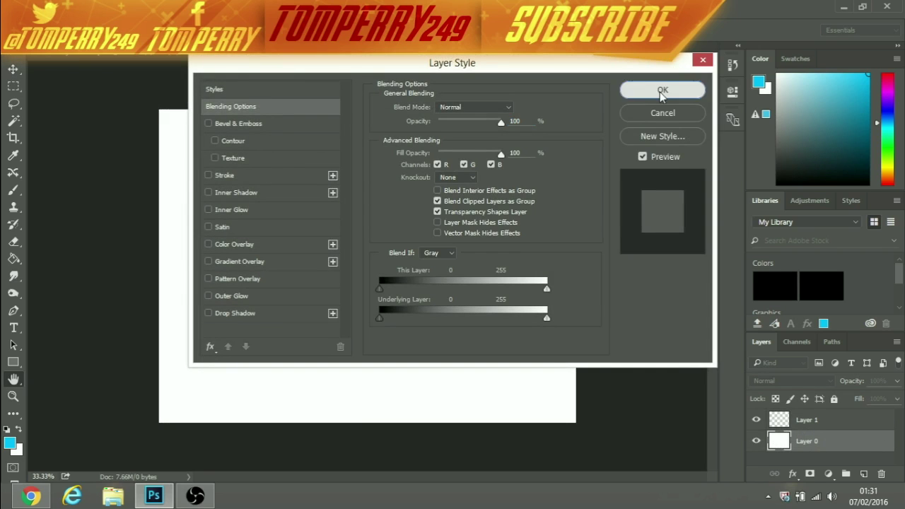
pyautogui.click(668, 89)
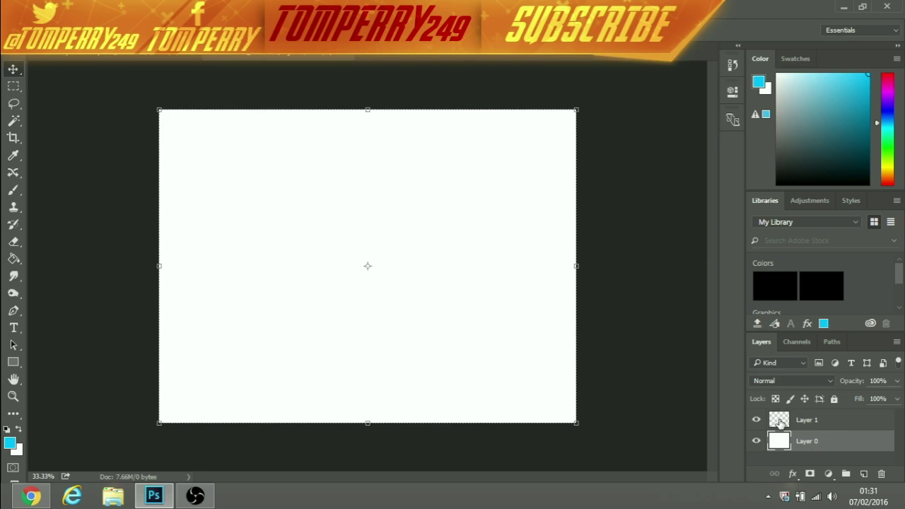
pyautogui.click(780, 422)
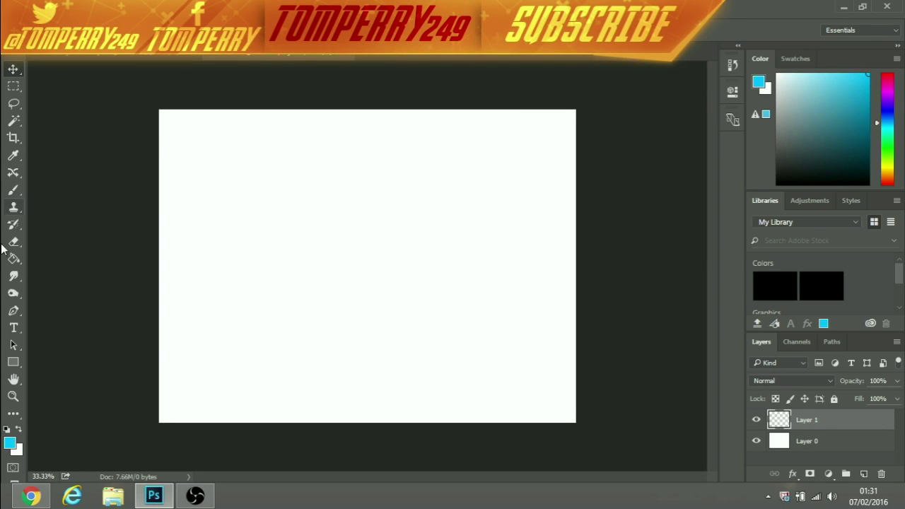
# Set the Brush to a size of 12 px and a hardness of 22%.
pyautogui.click(19, 316)
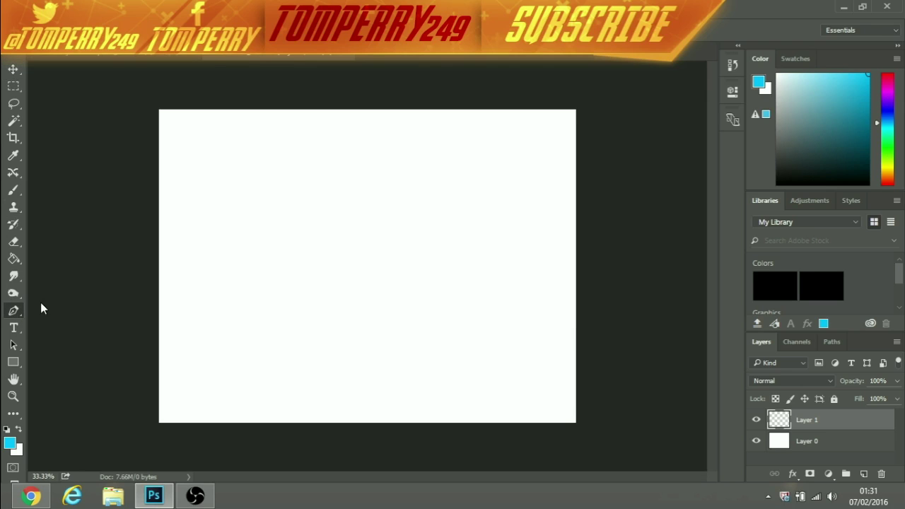
pyautogui.click(16, 193)
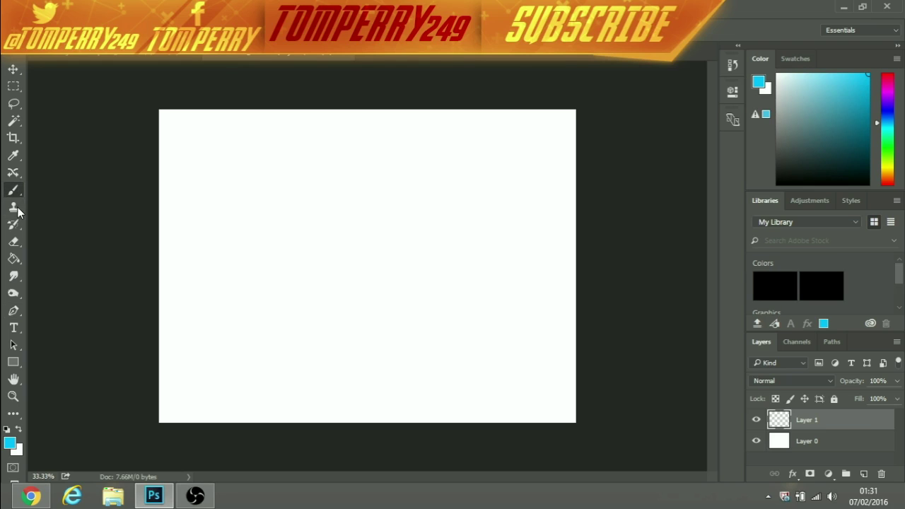
pyautogui.click(44, 30)
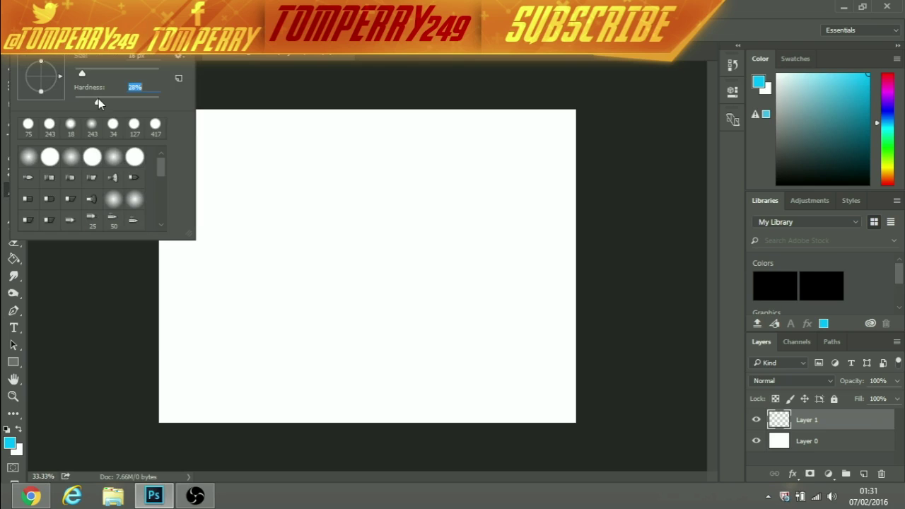
pyautogui.moveTo(81, 75); pyautogui.dragTo(79, 75)
pyautogui.click(132, 259)
# Draw an open V-shaped Pen path pointing right, with both ends outside the canvas and its tip near the canvas centre.
pyautogui.click(14, 311)
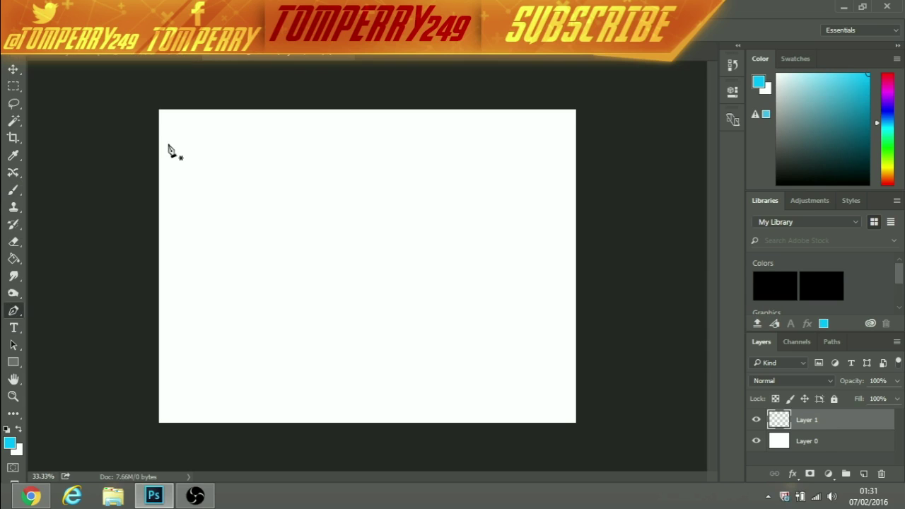
pyautogui.click(169, 78)
pyautogui.click(350, 227)
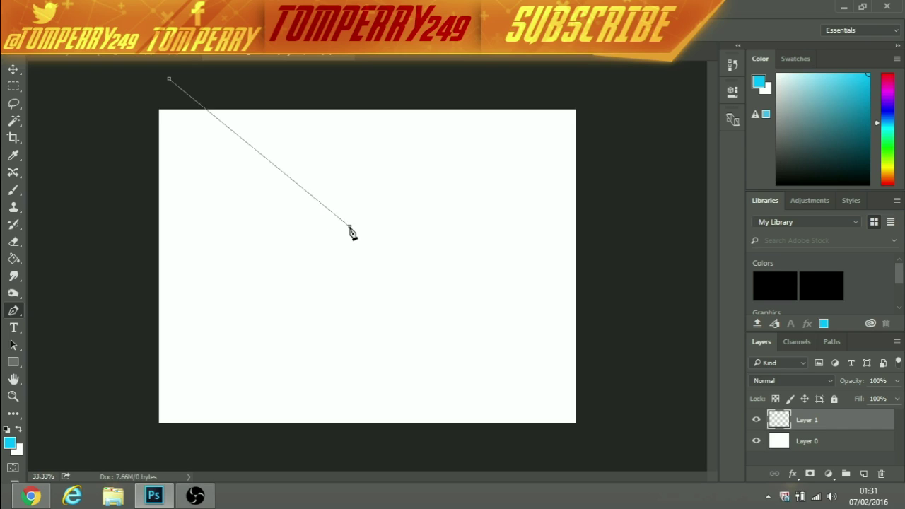
pyautogui.click(120, 373)
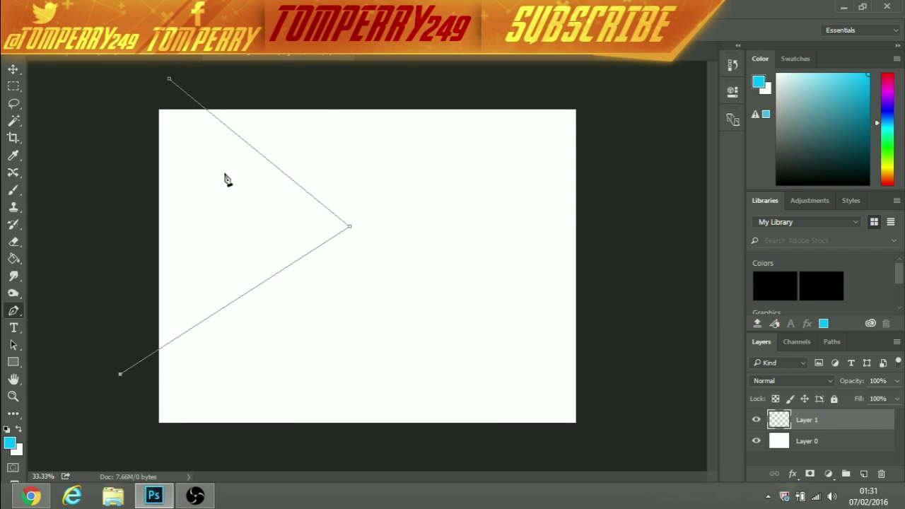
# Try stroking the V-shaped path with the blue Brush, without simulated pressure, and undo the stroke.
pyautogui.rightClick(245, 224)
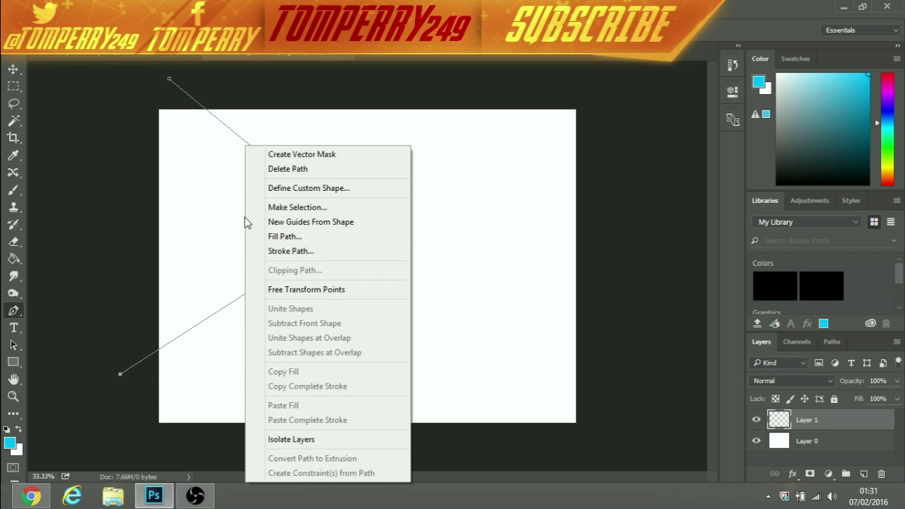
pyautogui.click(266, 252)
pyautogui.click(416, 167)
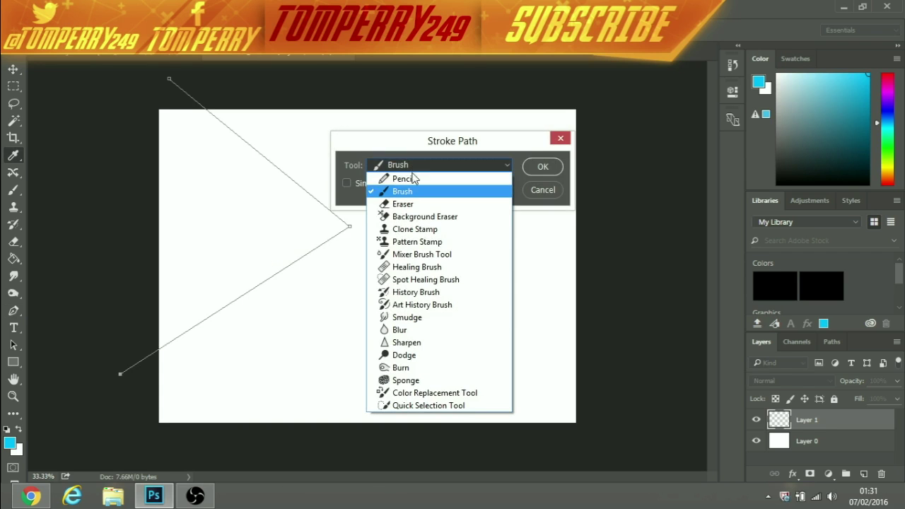
pyautogui.click(413, 179)
pyautogui.click(418, 170)
pyautogui.click(414, 192)
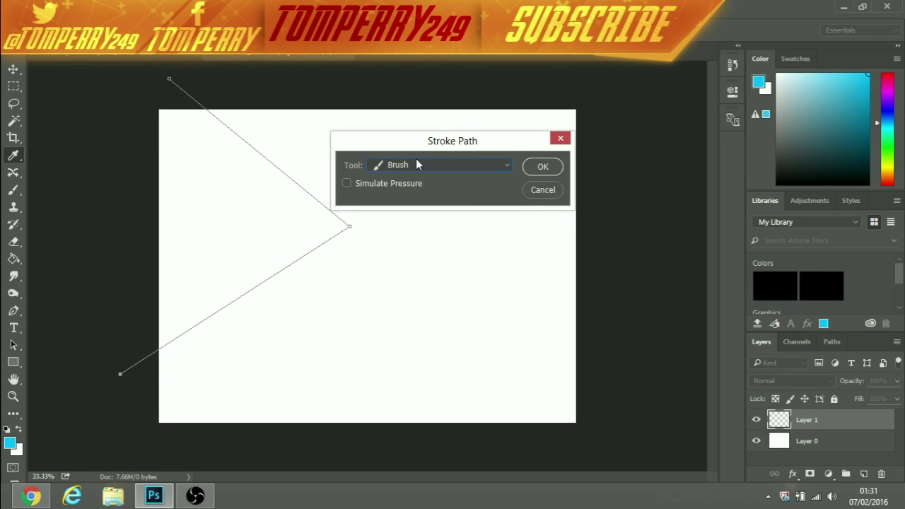
pyautogui.click(542, 167)
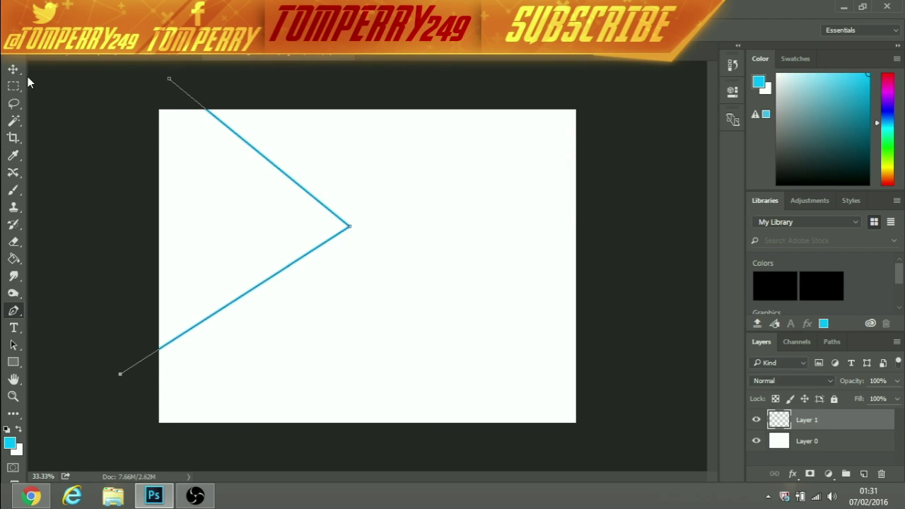
pyautogui.hotkey('ctrl', 'z')
# Reset the foreground colour to black and increase the Brush size.
pyautogui.click(821, 114)
pyautogui.press('d')
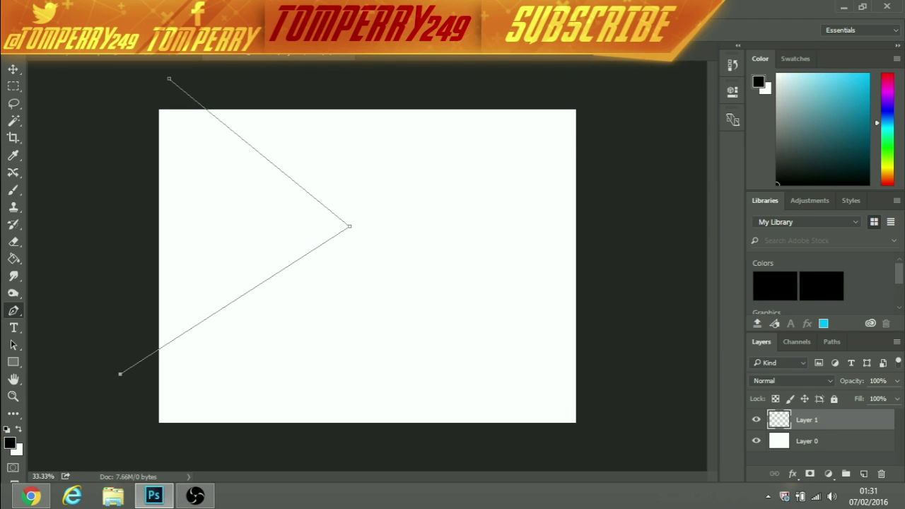
pyautogui.click(13, 189)
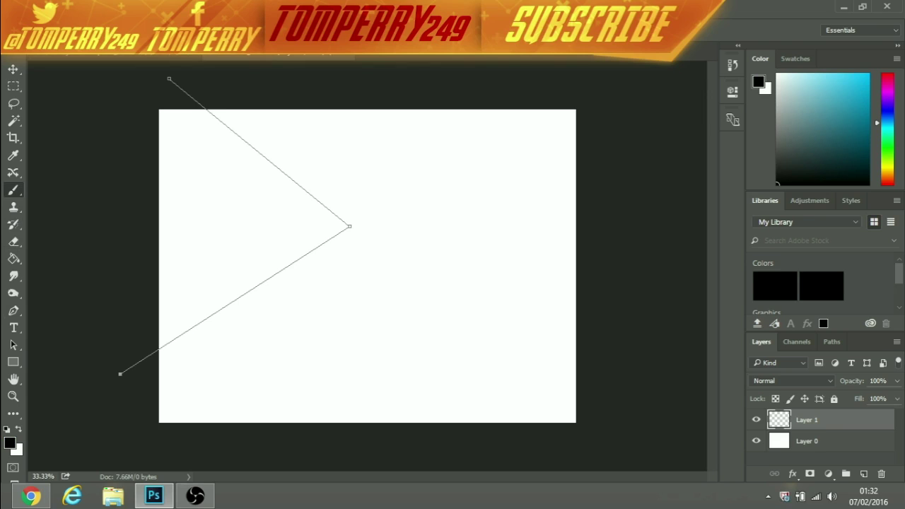
pyautogui.click(39, 30)
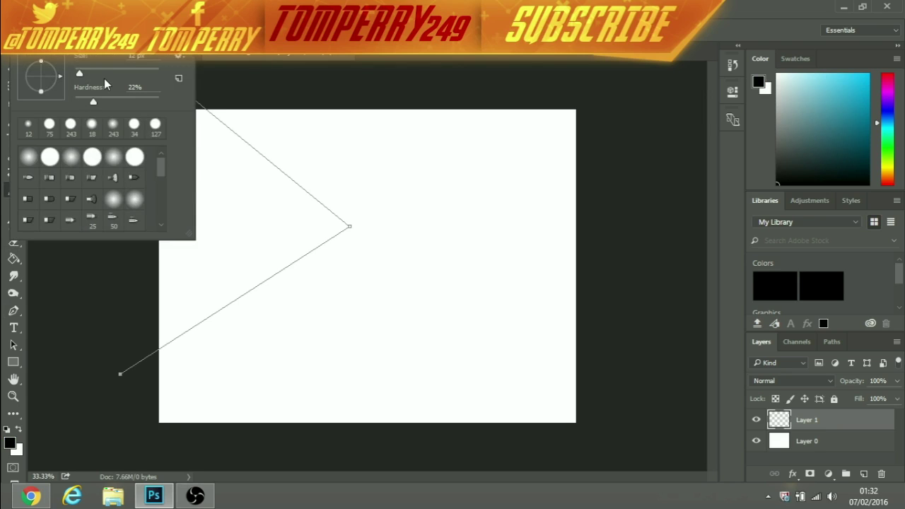
pyautogui.moveTo(79, 73)
pyautogui.mouseDown()
pyautogui.moveTo(87, 72)
pyautogui.moveTo(79, 71)
pyautogui.mouseUp()
pyautogui.click(350, 225)
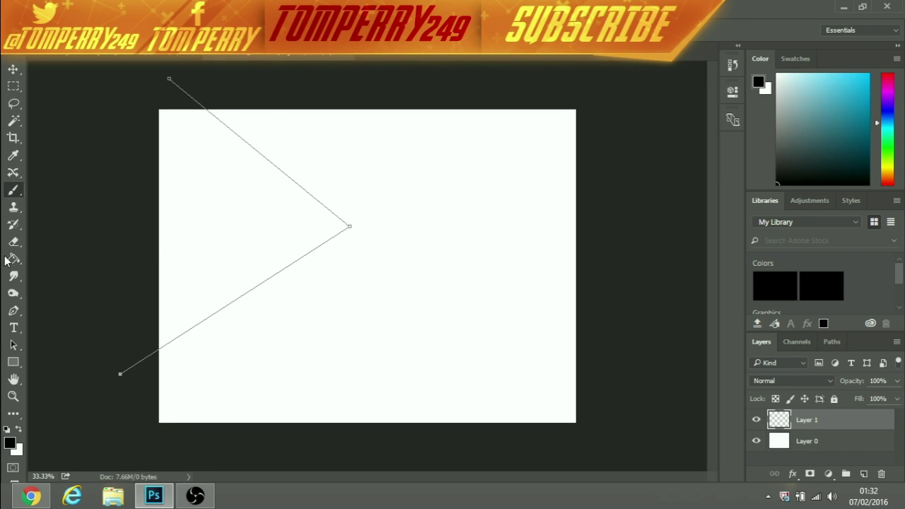
# Stroke the V-shaped path with the black Brush, without simulated pressure, and dismiss the path outline.
pyautogui.click(13, 311)
pyautogui.rightClick(276, 217)
pyautogui.click(315, 251)
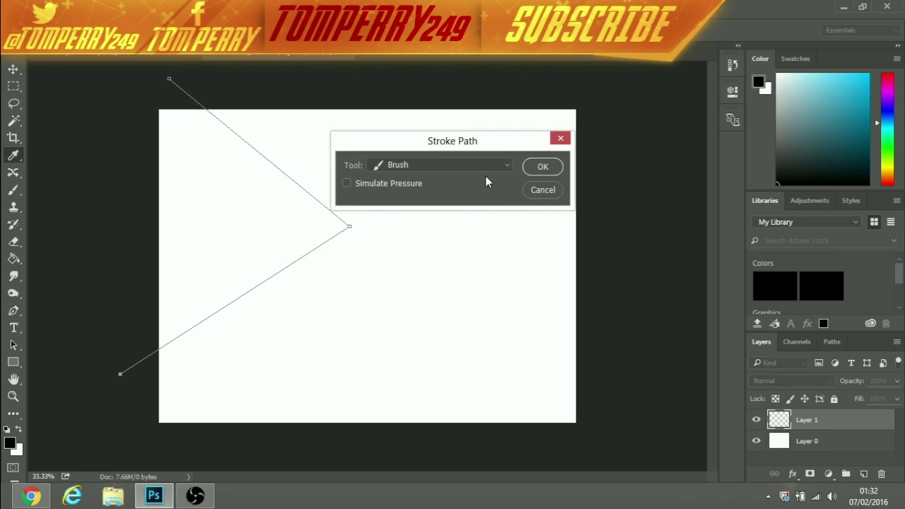
pyautogui.click(540, 166)
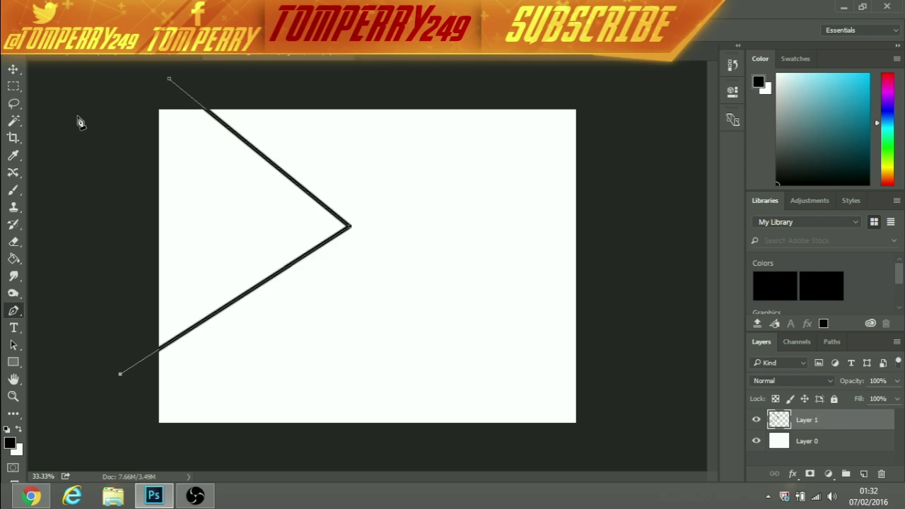
pyautogui.press('Return')
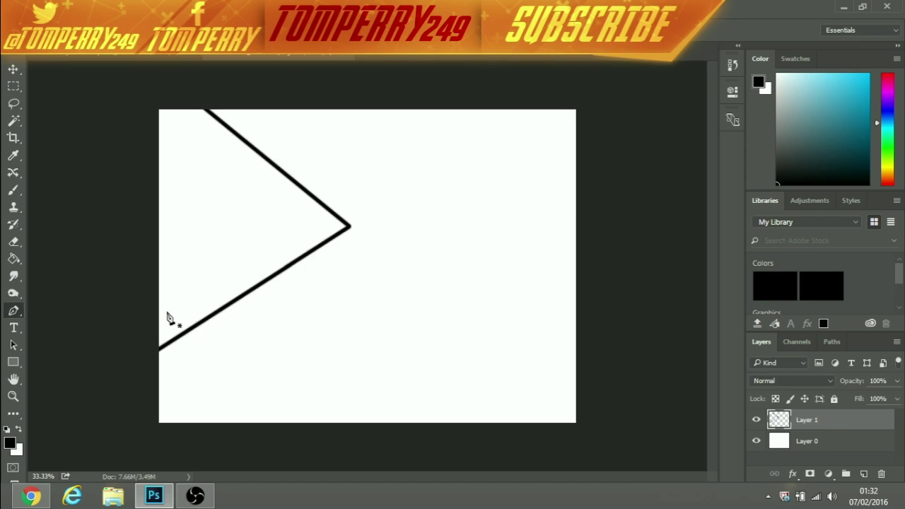
pyautogui.click(13, 69)
pyautogui.moveTo(272, 197)
pyautogui.mouseDown()
pyautogui.moveTo(363, 196)
pyautogui.moveTo(317, 274)
pyautogui.moveTo(273, 242)
pyautogui.moveTo(260, 193)
pyautogui.mouseUp()
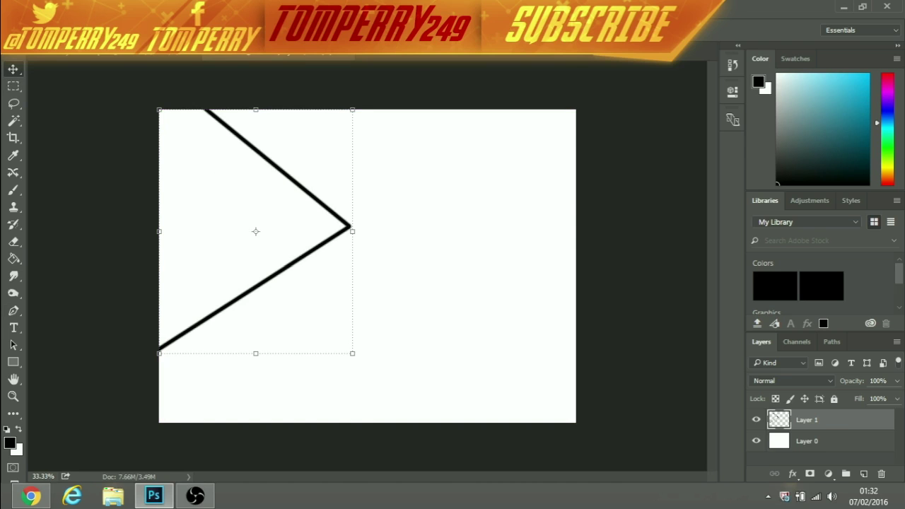
# Open picture 8 from the Saved for PS folder in the Pictures library.
pyautogui.click(34, 7)
pyautogui.click(53, 35)
pyautogui.hotkey('ctrl', 'o')
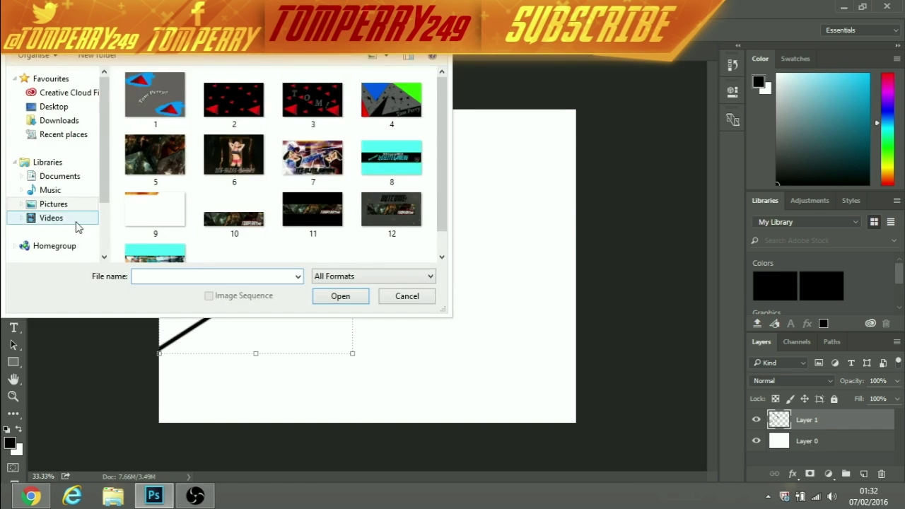
pyautogui.click(66, 212)
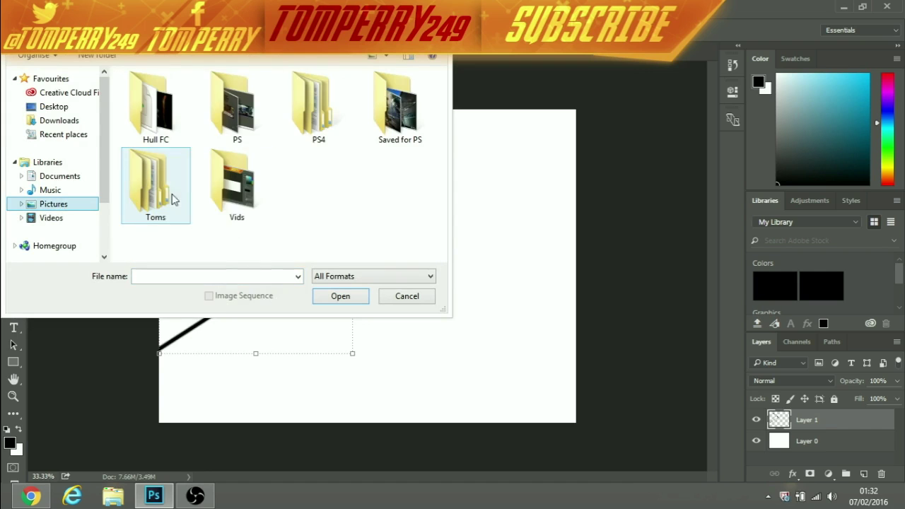
pyautogui.doubleClick(392, 120)
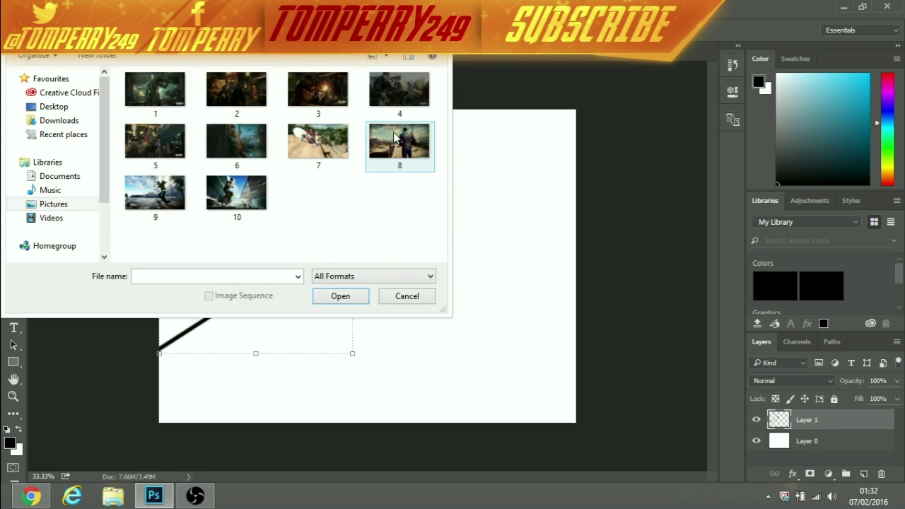
pyautogui.doubleClick(394, 138)
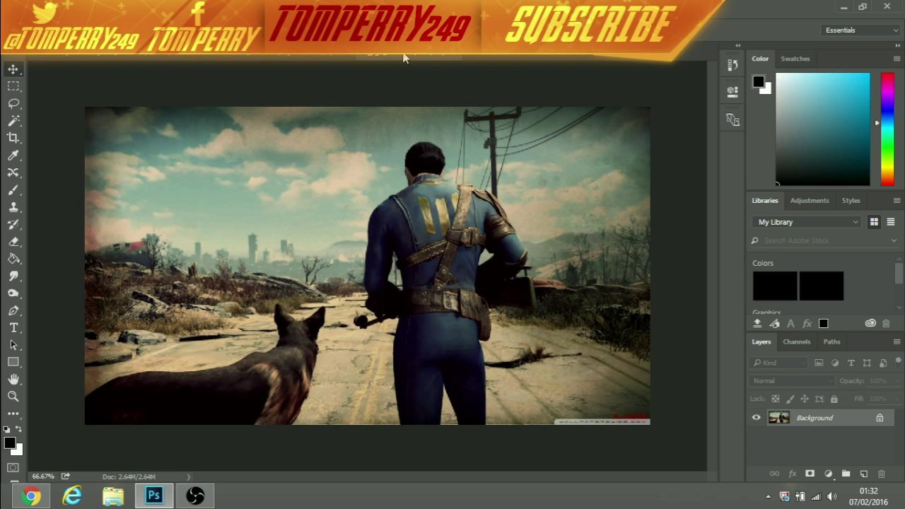
# Float the opened picture's window, narrow it to uncover the banner document, and copy the picture onto the banner canvas.
pyautogui.moveTo(404, 58); pyautogui.dragTo(308, 120)
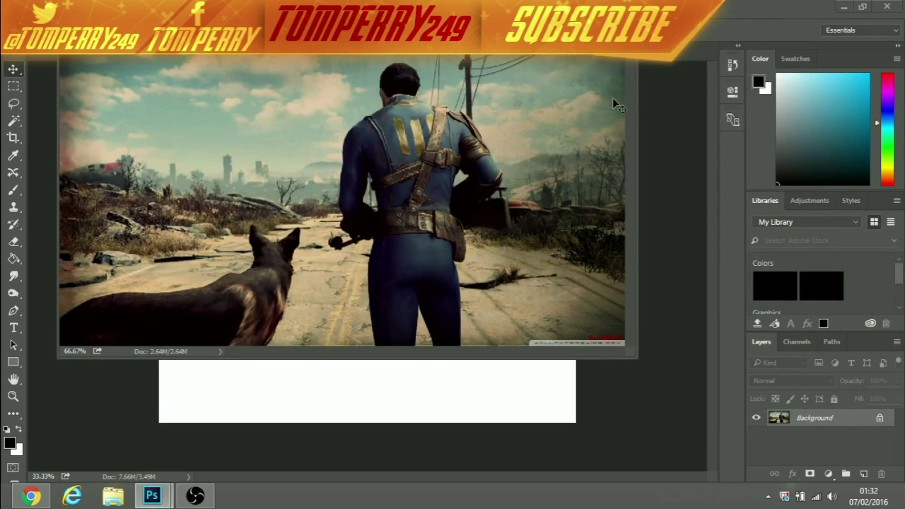
pyautogui.moveTo(637, 106); pyautogui.dragTo(230, 109)
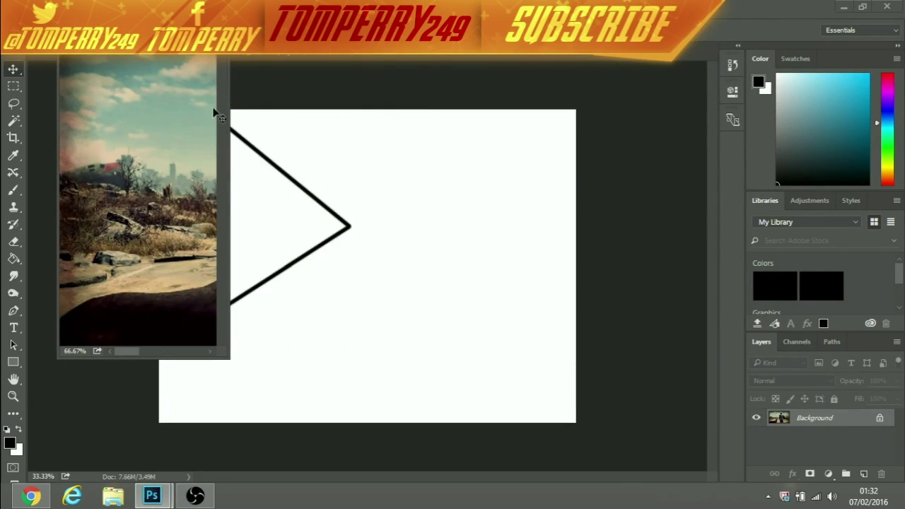
pyautogui.moveTo(136, 133); pyautogui.dragTo(338, 193)
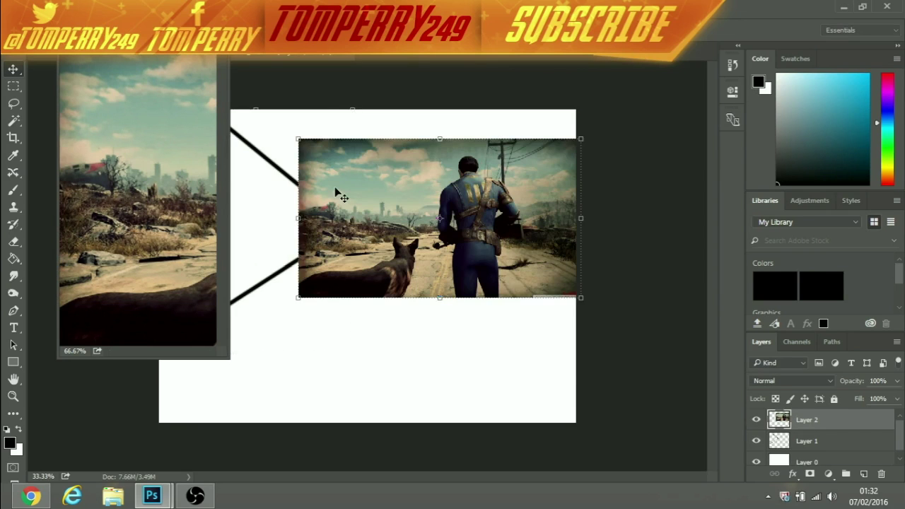
# Align the picture with the canvas's upper-left corner and move Layer 2 below Layer 1.
pyautogui.moveTo(437, 233)
pyautogui.mouseDown()
pyautogui.moveTo(333, 225)
pyautogui.moveTo(297, 205)
pyautogui.moveTo(378, 213)
pyautogui.moveTo(336, 192)
pyautogui.mouseUp()
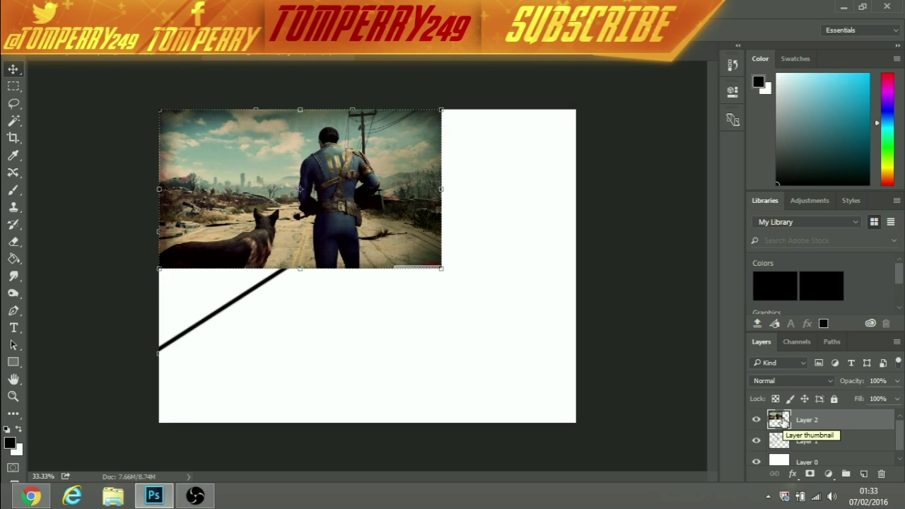
pyautogui.moveTo(781, 423); pyautogui.dragTo(782, 441)
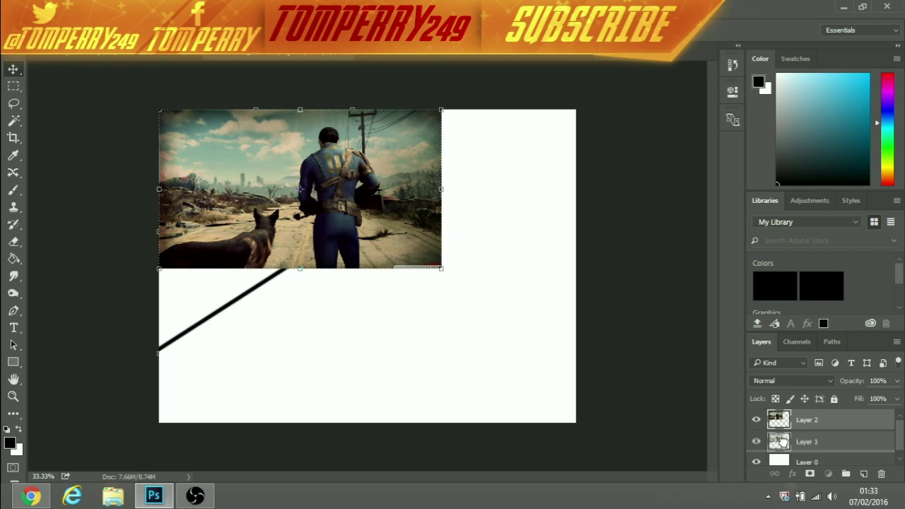
pyautogui.moveTo(782, 441); pyautogui.dragTo(784, 443)
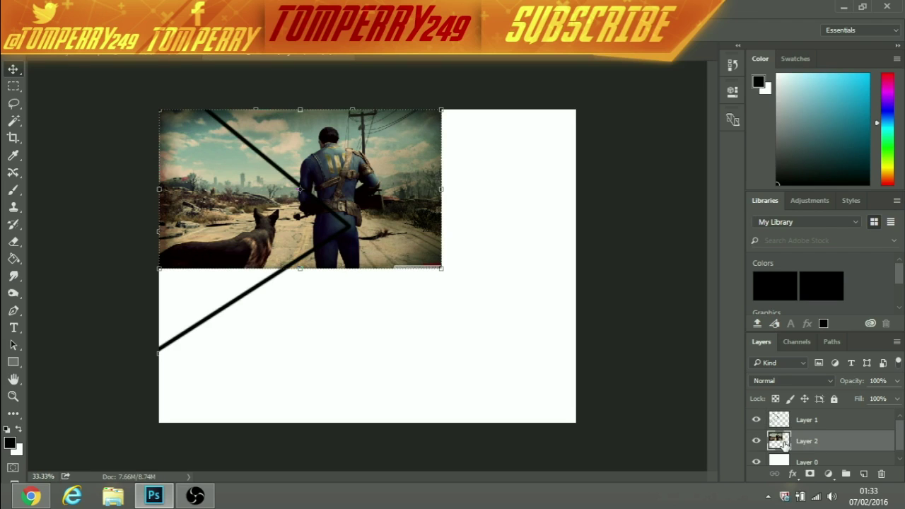
# Enlarge and reposition the picture so the man in the blue suit sits inside the V line, and apply the transformation.
pyautogui.moveTo(361, 169); pyautogui.dragTo(230, 163)
pyautogui.moveTo(277, 213); pyautogui.dragTo(309, 216)
pyautogui.moveTo(342, 263); pyautogui.dragTo(519, 367)
pyautogui.moveTo(425, 258); pyautogui.dragTo(298, 249)
pyautogui.moveTo(392, 353); pyautogui.dragTo(260, 246)
pyautogui.moveTo(194, 216); pyautogui.dragTo(312, 286)
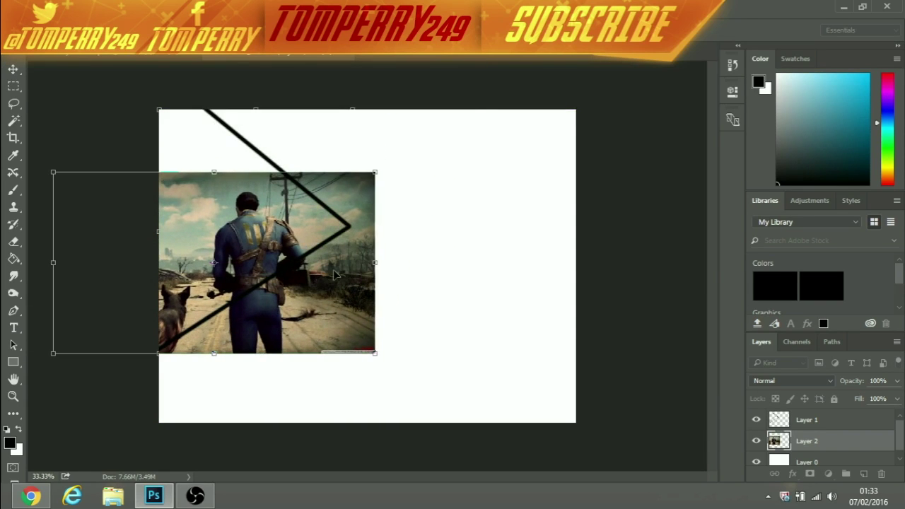
pyautogui.moveTo(377, 172); pyautogui.dragTo(287, 183)
pyautogui.moveTo(358, 116); pyautogui.dragTo(353, 123)
pyautogui.moveTo(331, 186)
pyautogui.mouseDown()
pyautogui.moveTo(317, 188)
pyautogui.moveTo(326, 180)
pyautogui.mouseUp()
pyautogui.click(16, 70)
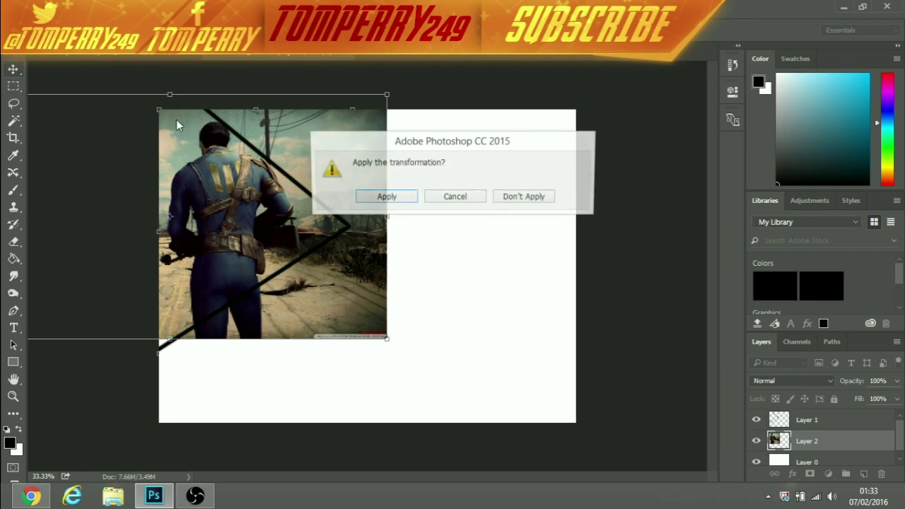
pyautogui.click(385, 197)
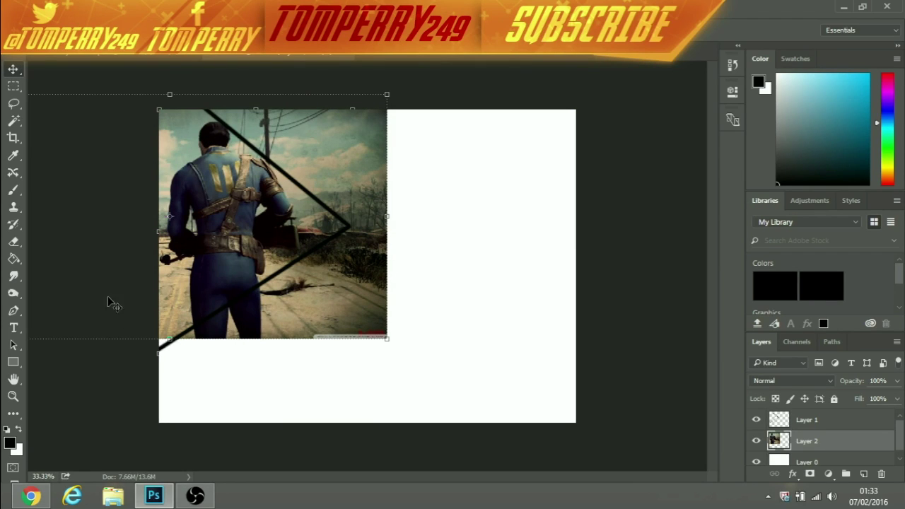
# Stretch the picture's lower edge down to the lower end of the V line and apply the transformation.
pyautogui.click(12, 244)
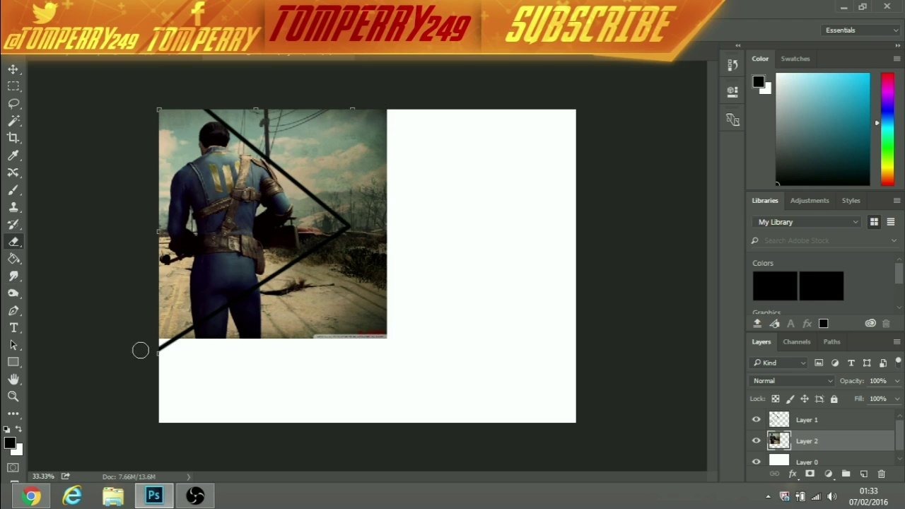
pyautogui.hotkey('ctrl', 't')
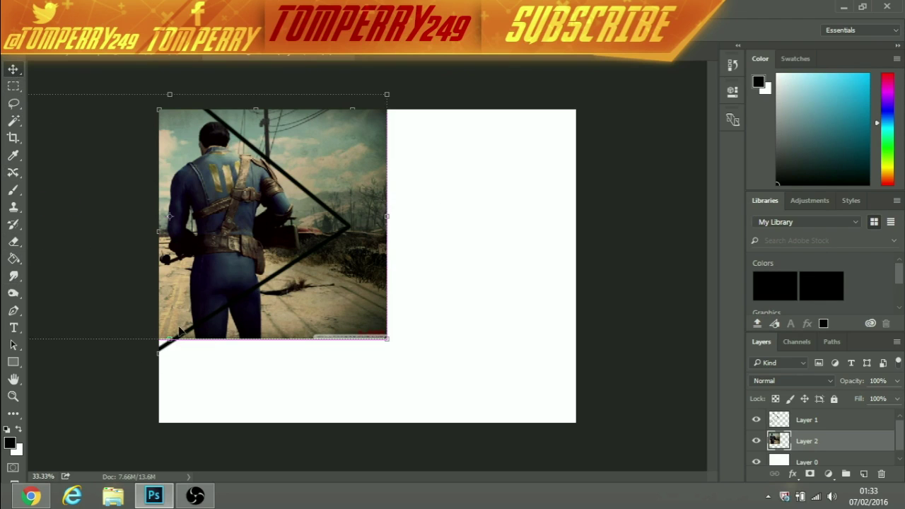
pyautogui.moveTo(170, 340); pyautogui.dragTo(170, 355)
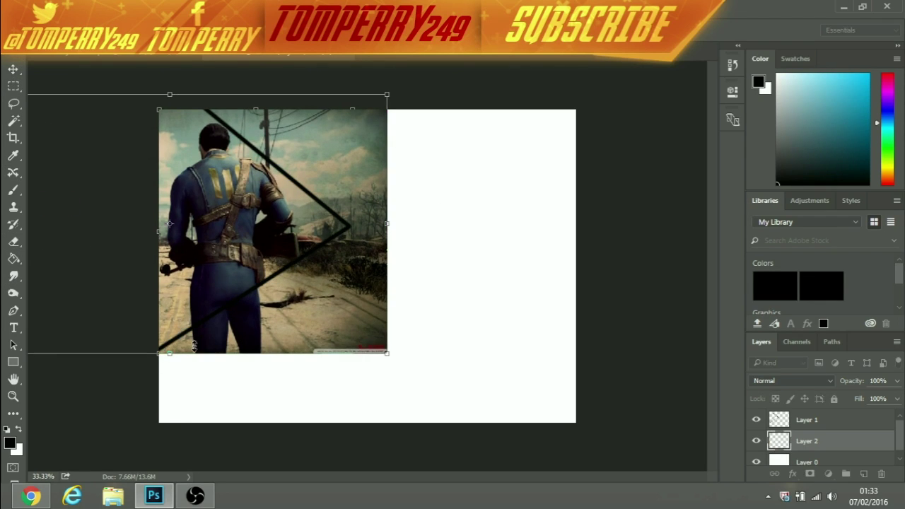
pyautogui.click(12, 69)
pyautogui.click(357, 194)
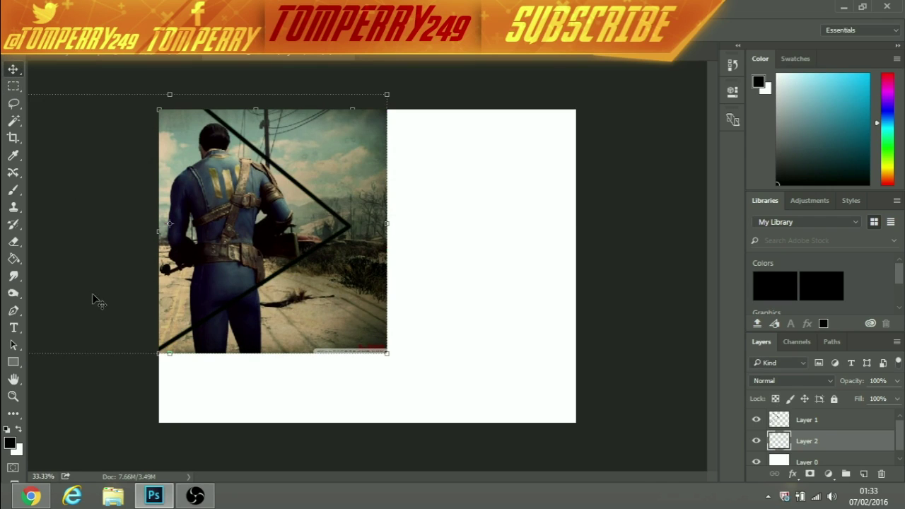
# Erase a strip of the picture just outside the V line and along its outer edges with the 75 px Eraser at 100% hardness.
pyautogui.click(15, 244)
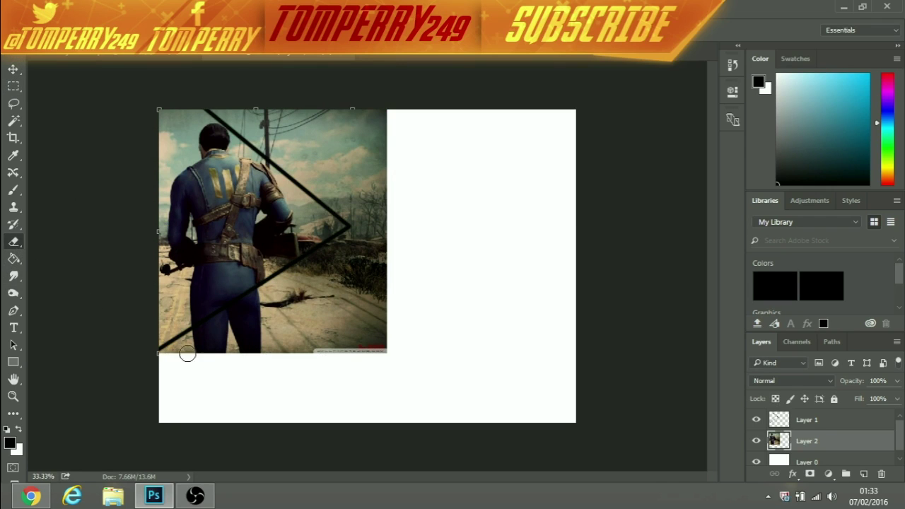
pyautogui.moveTo(258, 120)
pyautogui.mouseDown()
pyautogui.moveTo(323, 162)
pyautogui.moveTo(356, 211)
pyautogui.moveTo(360, 247)
pyautogui.moveTo(328, 285)
pyautogui.moveTo(181, 359)
pyautogui.mouseUp()
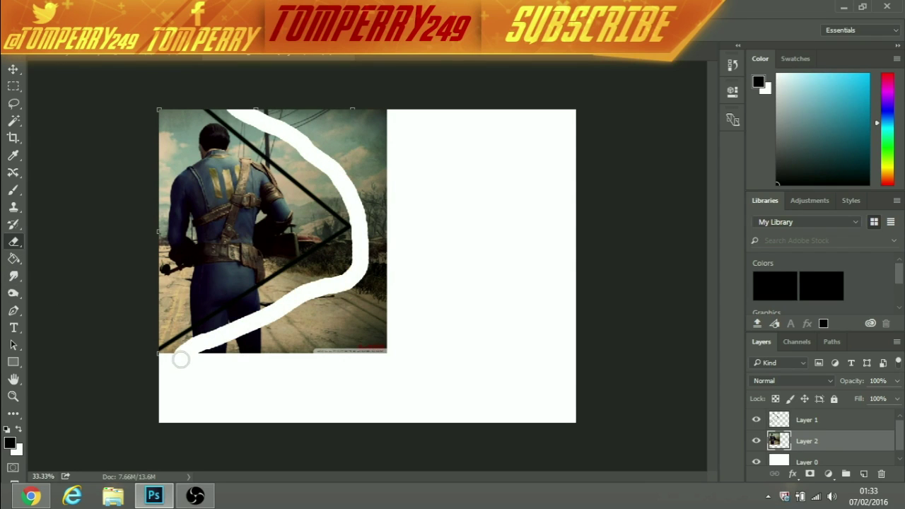
pyautogui.click(44, 30)
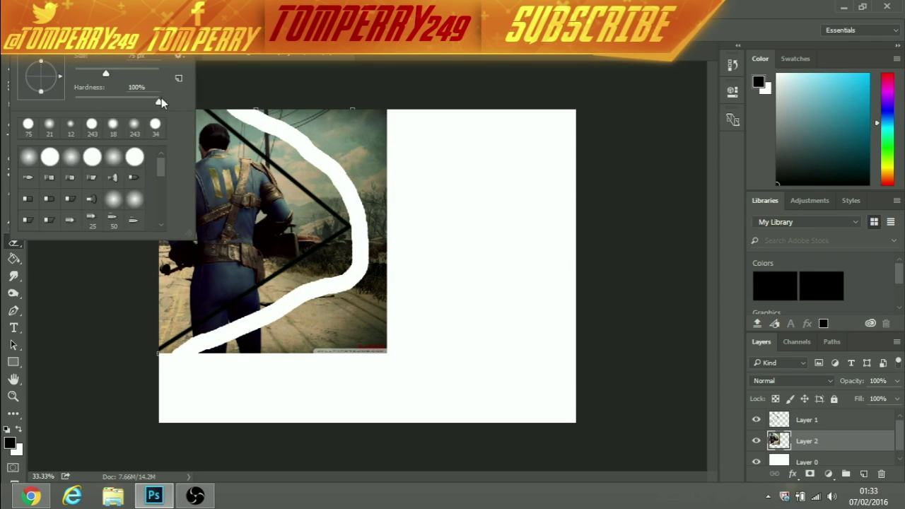
pyautogui.moveTo(388, 110)
pyautogui.mouseDown()
pyautogui.moveTo(378, 125)
pyautogui.moveTo(376, 347)
pyautogui.moveTo(215, 360)
pyautogui.moveTo(365, 329)
pyautogui.mouseUp()
# Enlarge the Eraser to 369 px and erase the bulk of the picture outside the V line.
pyautogui.click(34, 44)
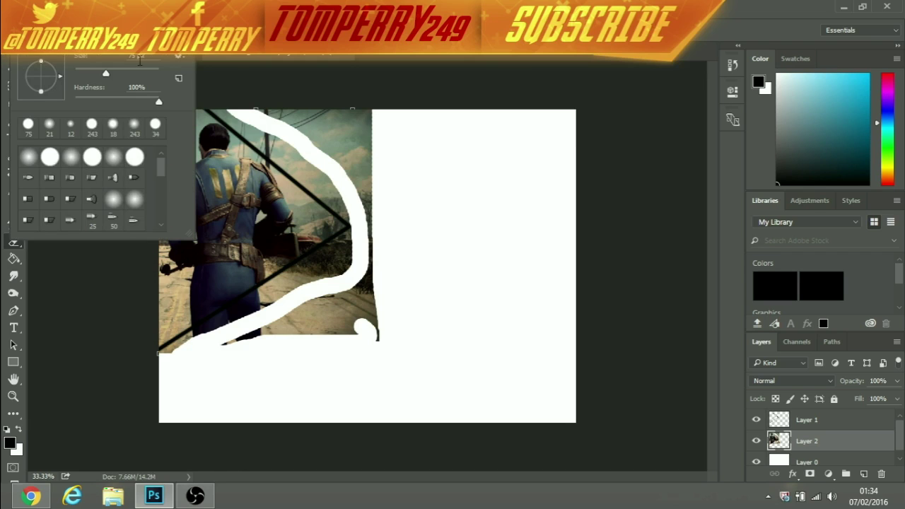
pyautogui.moveTo(356, 112)
pyautogui.mouseDown()
pyautogui.moveTo(390, 281)
pyautogui.moveTo(394, 250)
pyautogui.moveTo(364, 332)
pyautogui.moveTo(246, 348)
pyautogui.moveTo(305, 342)
pyautogui.moveTo(345, 309)
pyautogui.mouseUp()
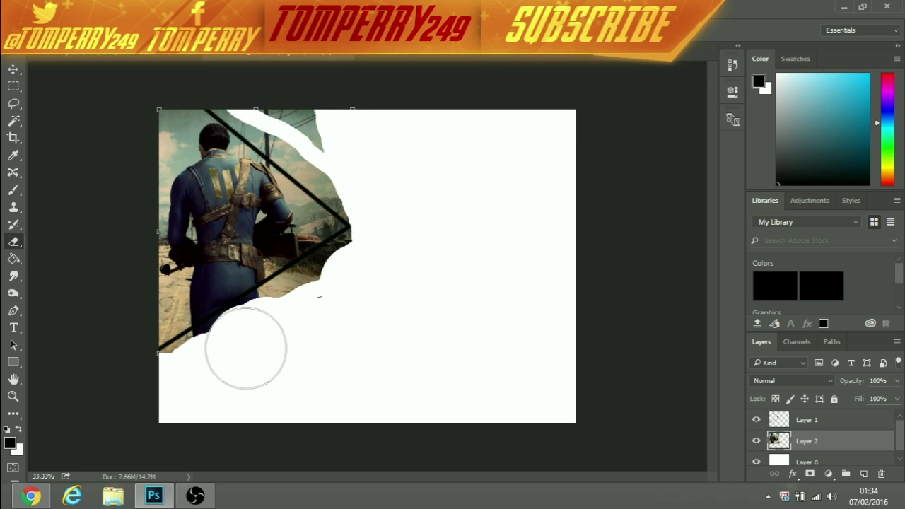
pyautogui.moveTo(367, 144)
pyautogui.mouseDown()
pyautogui.moveTo(290, 113)
pyautogui.moveTo(261, 83)
pyautogui.mouseUp()
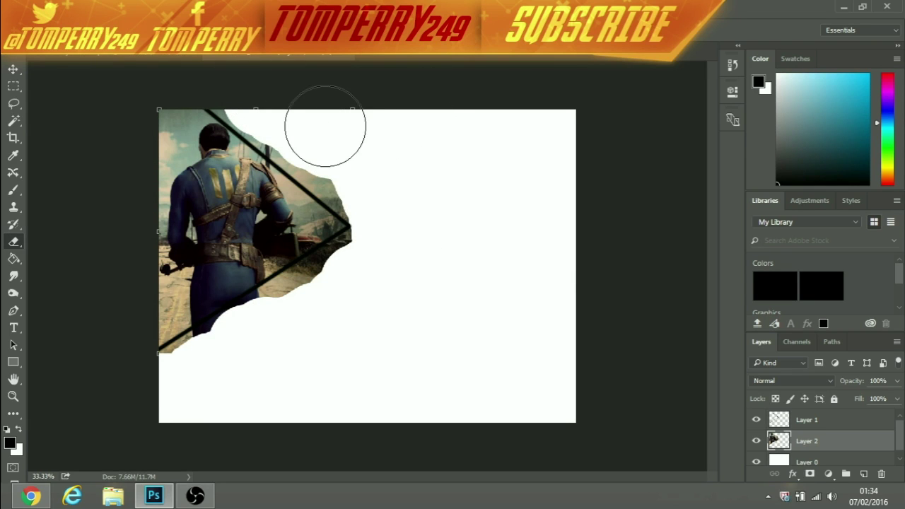
# Try an Eraser stroke at 4% hardness over the man's back, undo it, and restore the hardness to 100%.
pyautogui.click(33, 44)
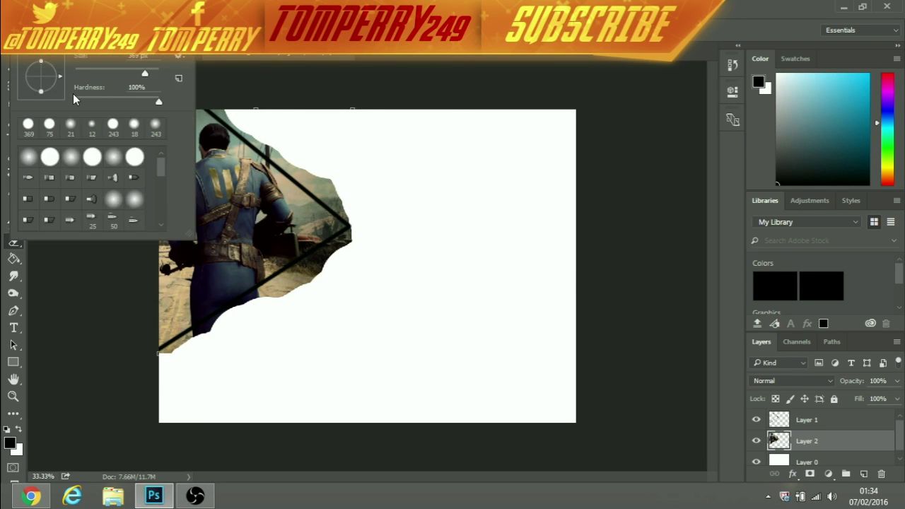
pyautogui.click(75, 99)
pyautogui.moveTo(244, 201); pyautogui.dragTo(212, 189)
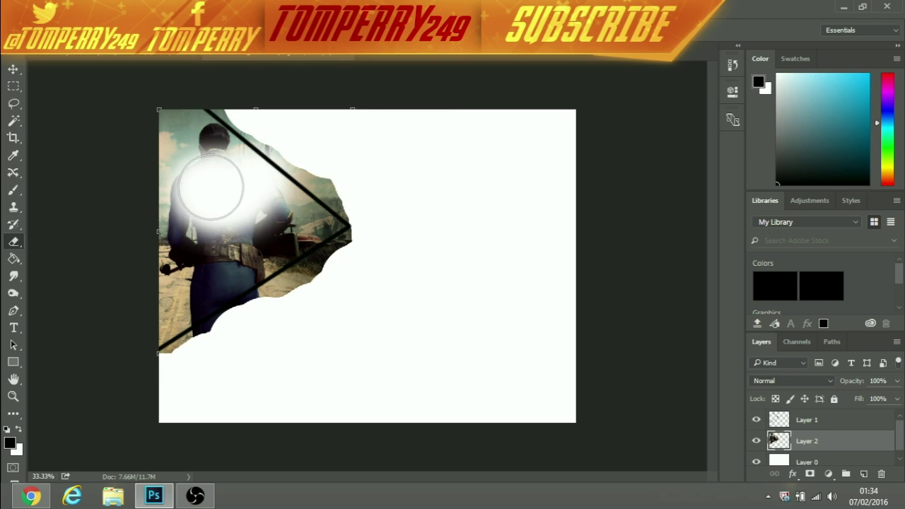
pyautogui.hotkey('ctrl', 'z')
pyautogui.click(33, 44)
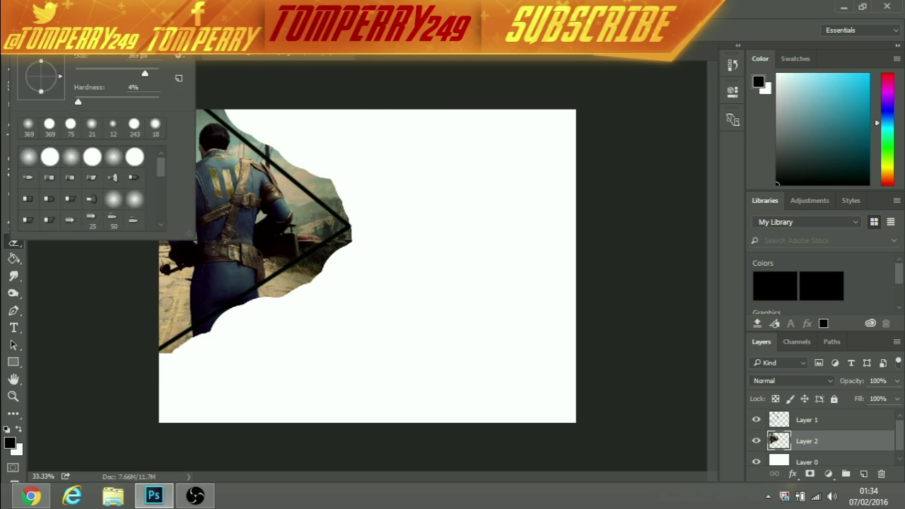
pyautogui.click(160, 99)
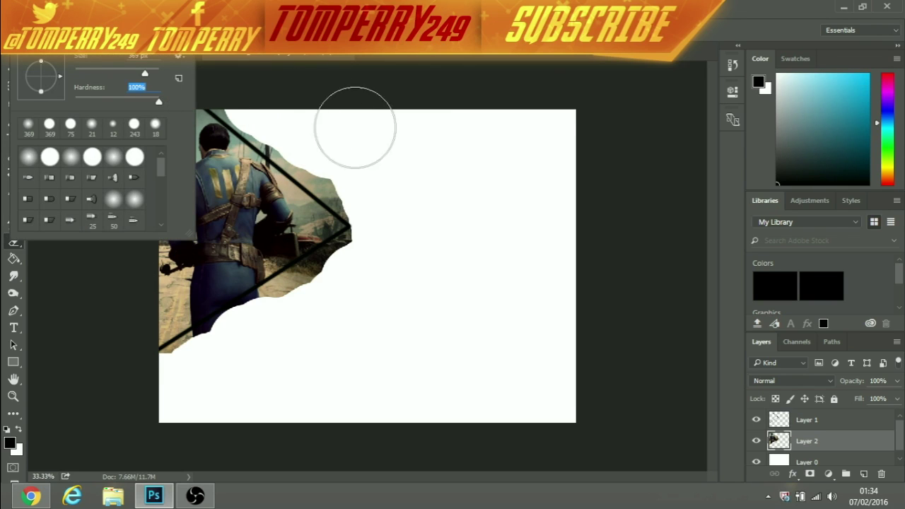
# Erase the picture remnants along the outside of the V line's upper arm, undoing the misplaced stroke near the canvas's top edge.
pyautogui.moveTo(388, 167)
pyautogui.mouseDown()
pyautogui.moveTo(355, 168)
pyautogui.moveTo(335, 146)
pyautogui.mouseUp()
pyautogui.scroll(3, 374, 218)
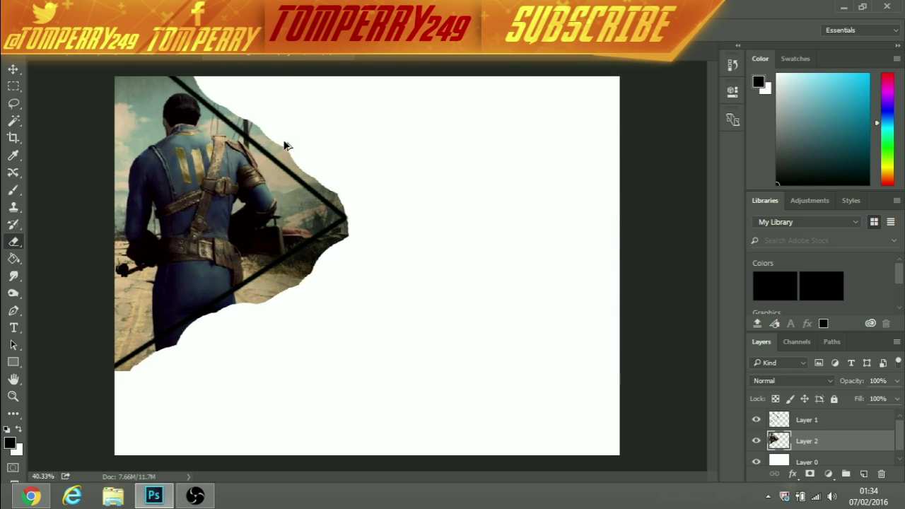
pyautogui.scroll(2, 381, 188)
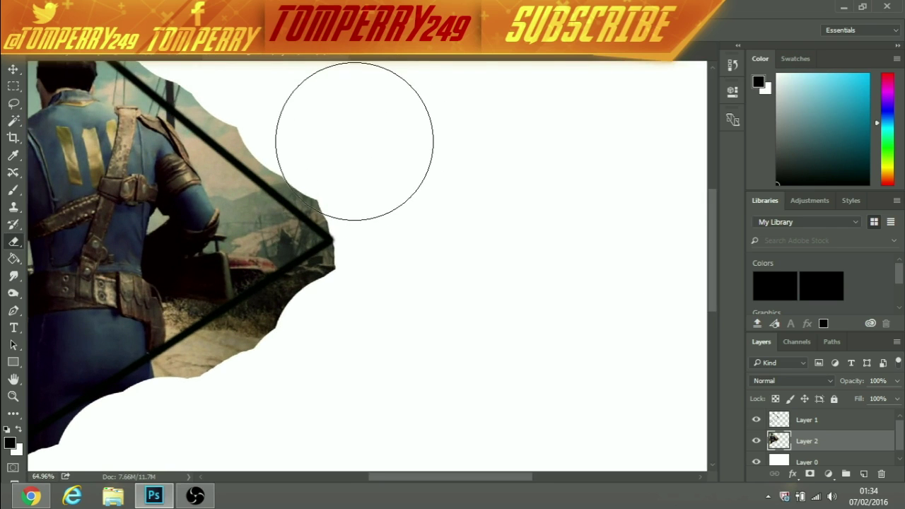
pyautogui.moveTo(351, 152)
pyautogui.mouseDown()
pyautogui.moveTo(382, 177)
pyautogui.moveTo(287, 105)
pyautogui.mouseUp()
pyautogui.scroll(-3, 318, 188)
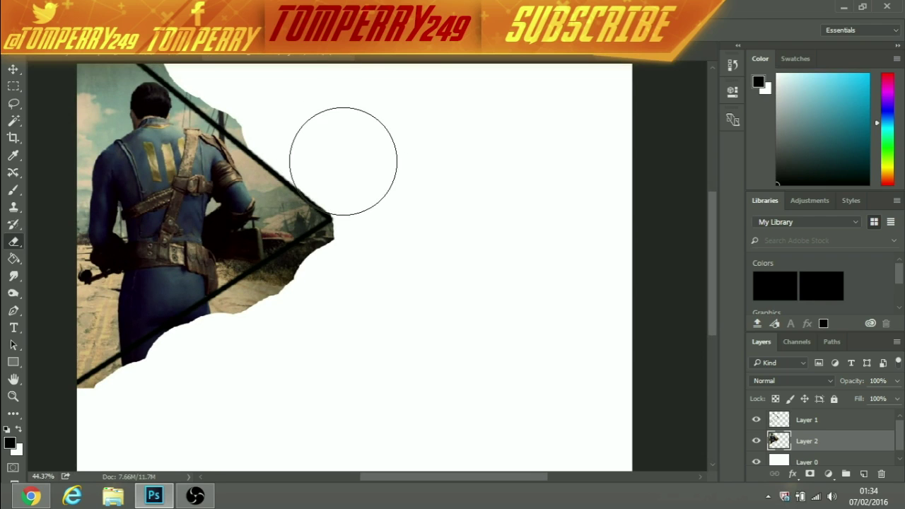
pyautogui.hotkey('ctrl', '-')
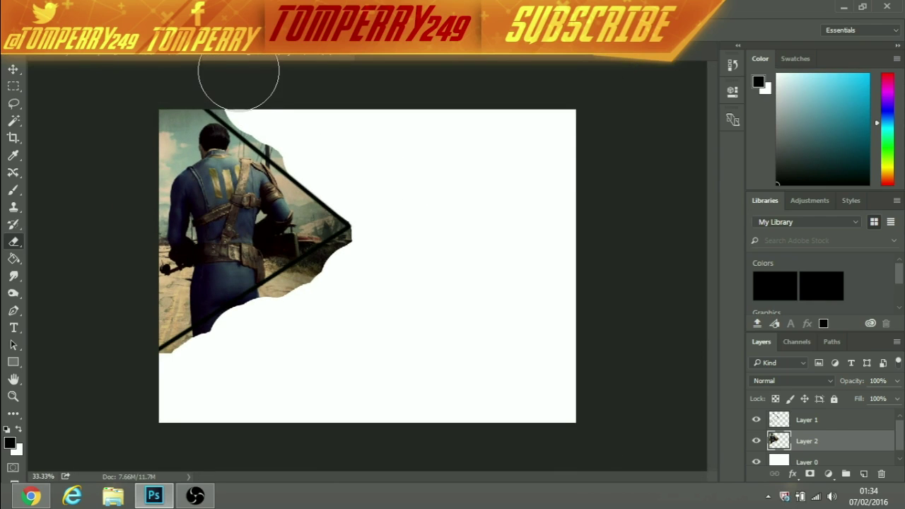
pyautogui.moveTo(237, 83)
pyautogui.mouseDown()
pyautogui.moveTo(273, 97)
pyautogui.moveTo(278, 111)
pyautogui.moveTo(242, 97)
pyautogui.moveTo(242, 108)
pyautogui.mouseUp()
pyautogui.hotkey('ctrl', 'z')
pyautogui.moveTo(263, 100)
pyautogui.mouseDown()
pyautogui.moveTo(312, 141)
pyautogui.moveTo(238, 87)
pyautogui.mouseUp()
# Try erasing the picture remnants along the outside of the V line's lower arm.
pyautogui.moveTo(394, 243); pyautogui.dragTo(364, 255)
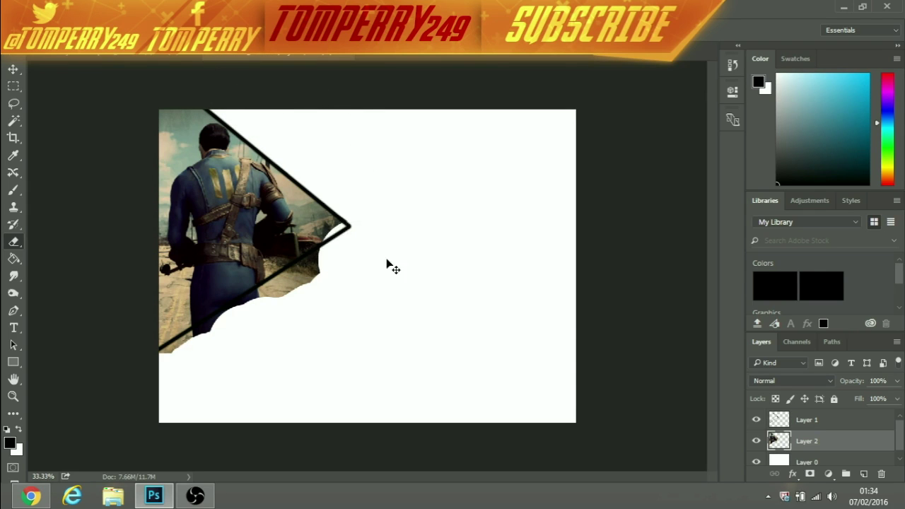
pyautogui.moveTo(370, 272); pyautogui.dragTo(182, 387)
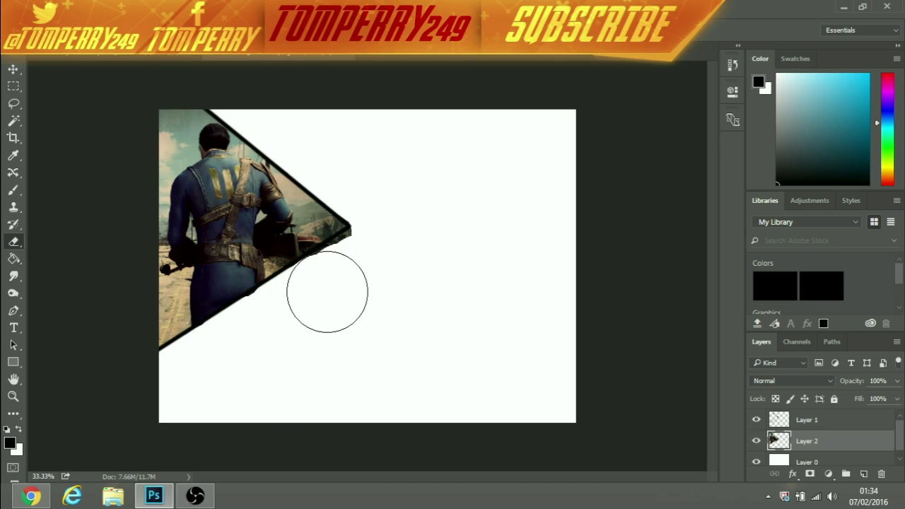
pyautogui.moveTo(373, 255); pyautogui.dragTo(195, 377)
# Step back and forth through the recent Eraser strokes, ending with the last stroke along the V line's lower arm undone.
pyautogui.hotkey('ctrl', 'alt', 'z')
pyautogui.hotkey('ctrl', 'alt', 'z')
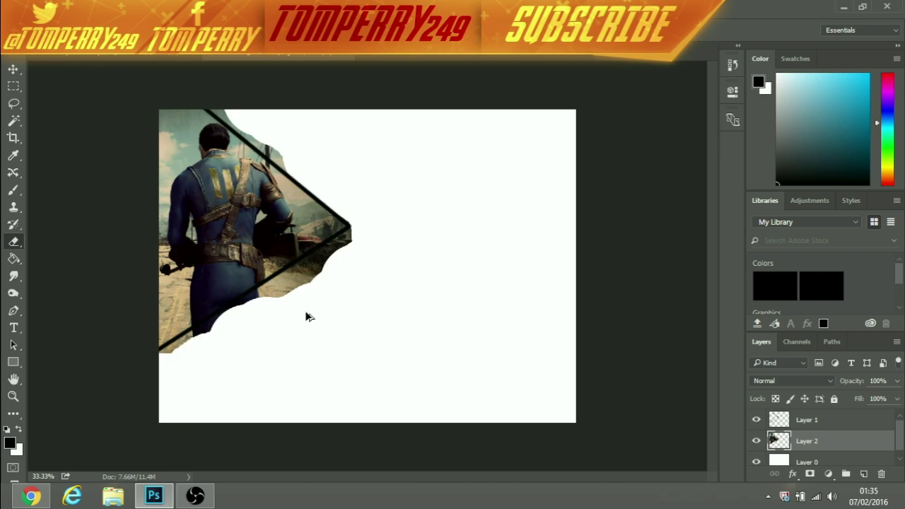
pyautogui.hotkey('ctrl', 'shift', 'z')
pyautogui.hotkey('ctrl', 'shift', 'z')
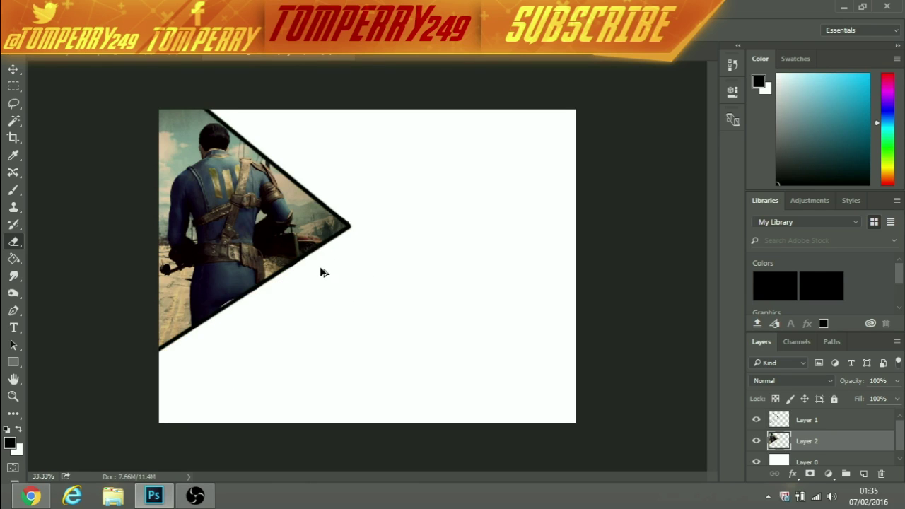
pyautogui.hotkey('ctrl', 'alt', 'z')
# Erase the picture remnants along the outside of the V line's lower arm, undoing any stroke that misses the line.
pyautogui.moveTo(384, 255); pyautogui.dragTo(204, 376)
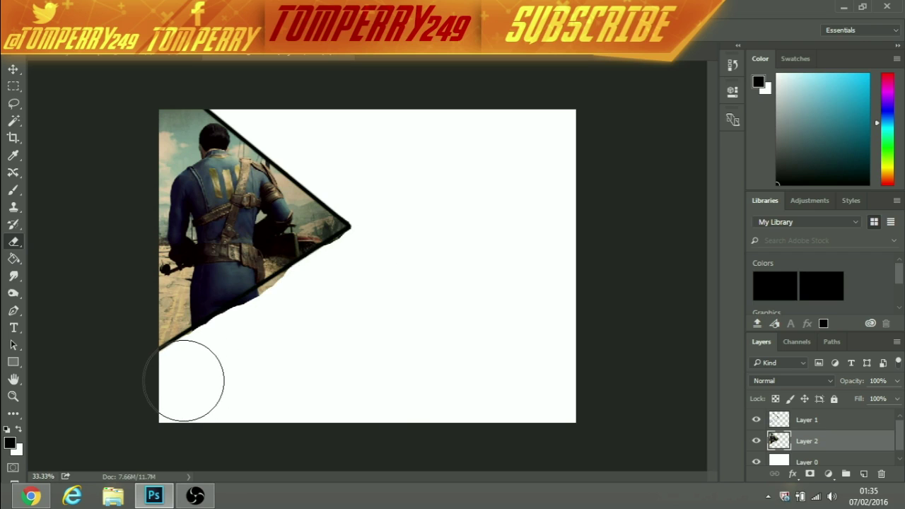
pyautogui.moveTo(207, 368)
pyautogui.mouseDown()
pyautogui.moveTo(289, 321)
pyautogui.moveTo(305, 297)
pyautogui.moveTo(239, 342)
pyautogui.mouseUp()
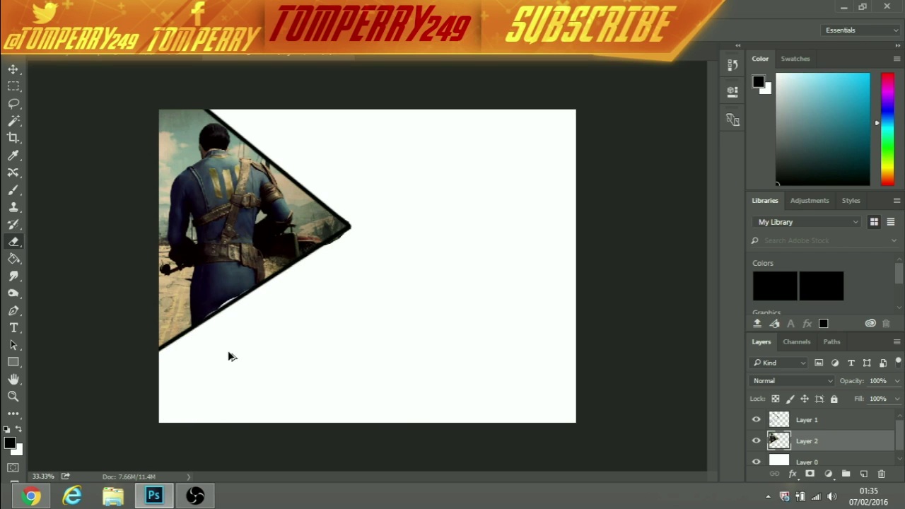
pyautogui.hotkey('ctrl', 'z')
pyautogui.moveTo(363, 271)
pyautogui.mouseDown()
pyautogui.moveTo(311, 310)
pyautogui.moveTo(182, 379)
pyautogui.mouseUp()
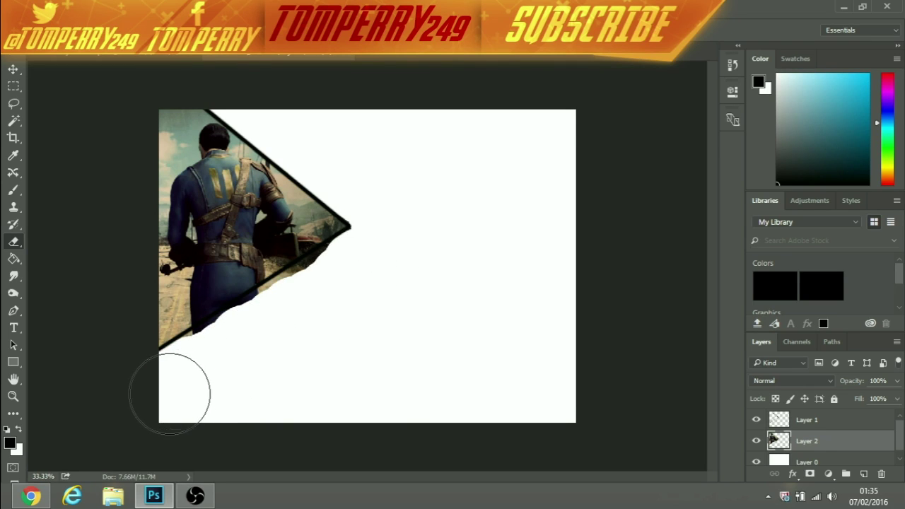
pyautogui.hotkey('ctrl', 'z')
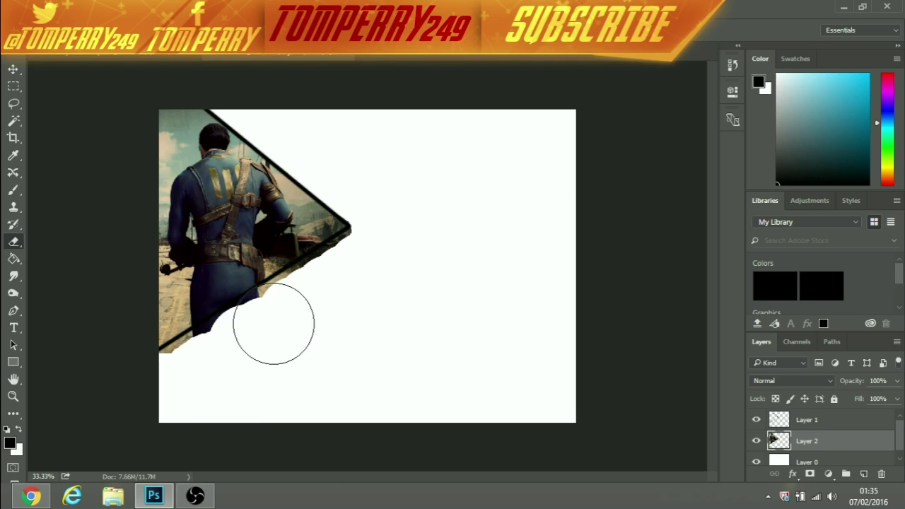
pyautogui.hotkey('ctrl', 'alt', 'z')
pyautogui.press('v')
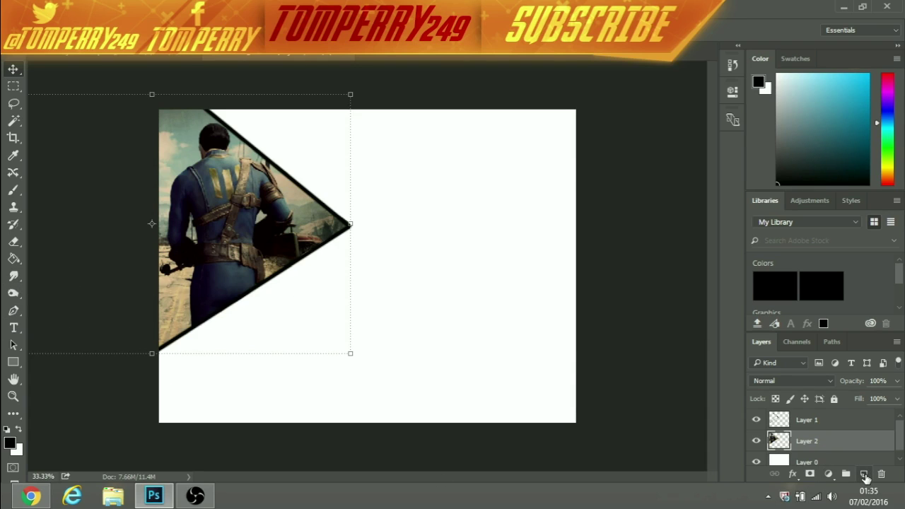
# On a new layer, draw a straight Pen path from the V's tip past the canvas's upper-right corner and stroke it with the Brush.
pyautogui.click(15, 310)
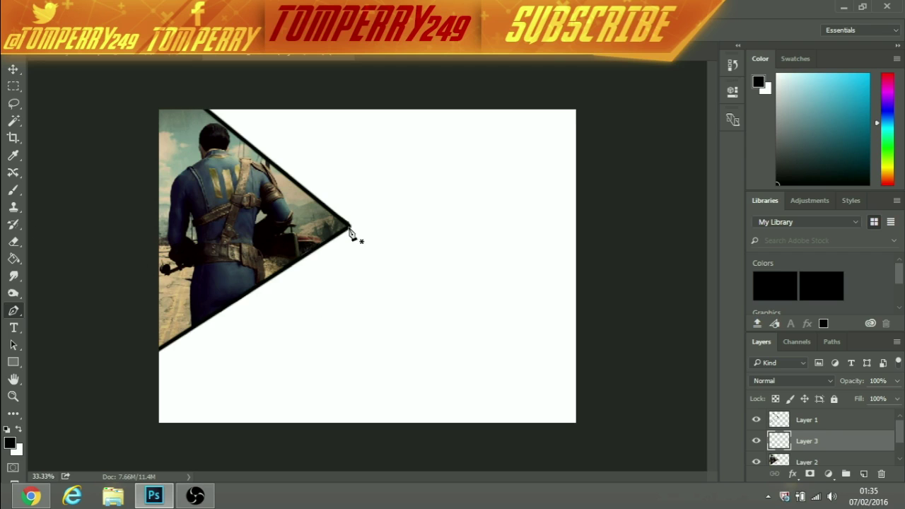
pyautogui.click(625, 92)
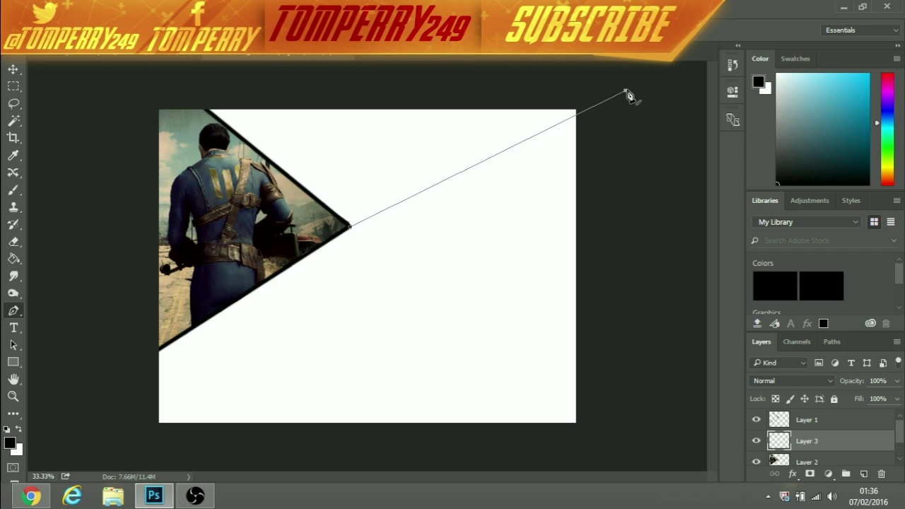
pyautogui.rightClick(428, 243)
pyautogui.click(458, 251)
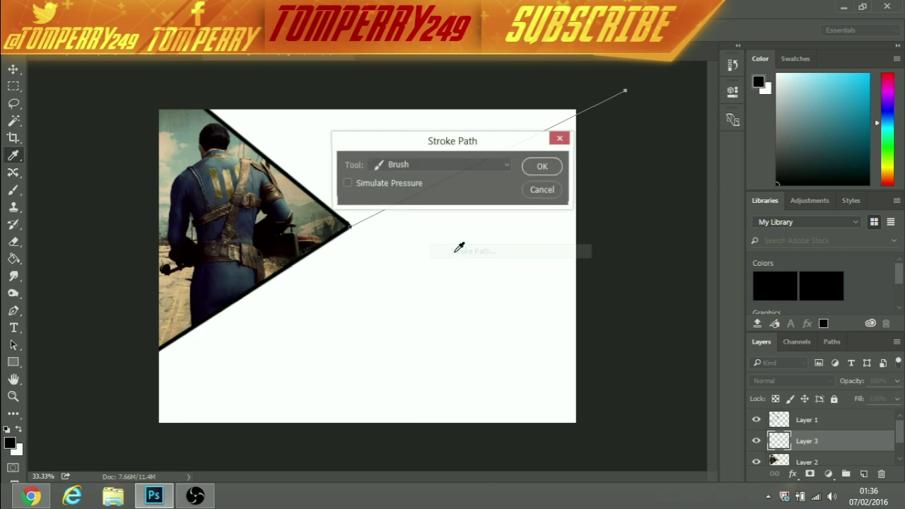
pyautogui.click(541, 167)
pyautogui.press('Return')
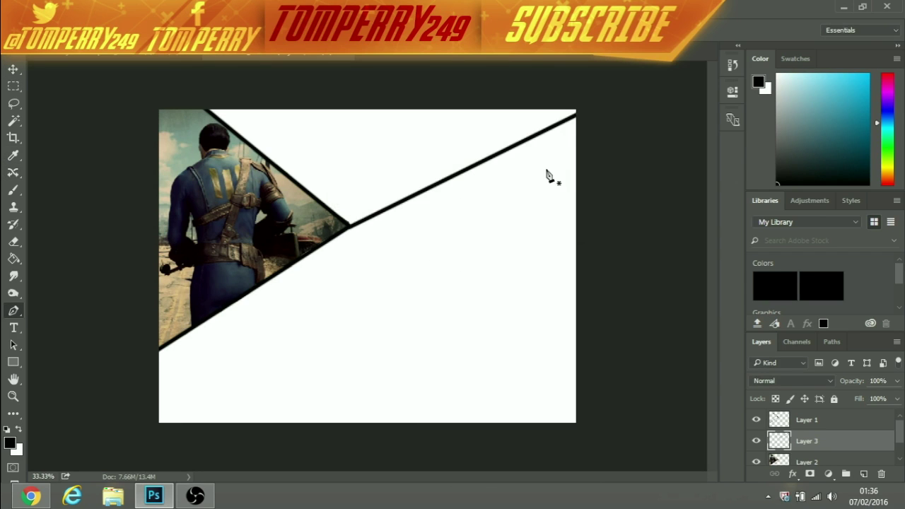
# Open the Skate 3 skateboard picture, float and narrow its window, and copy the picture into the banner.
pyautogui.click(33, 7)
pyautogui.click(53, 34)
pyautogui.doubleClick(311, 149)
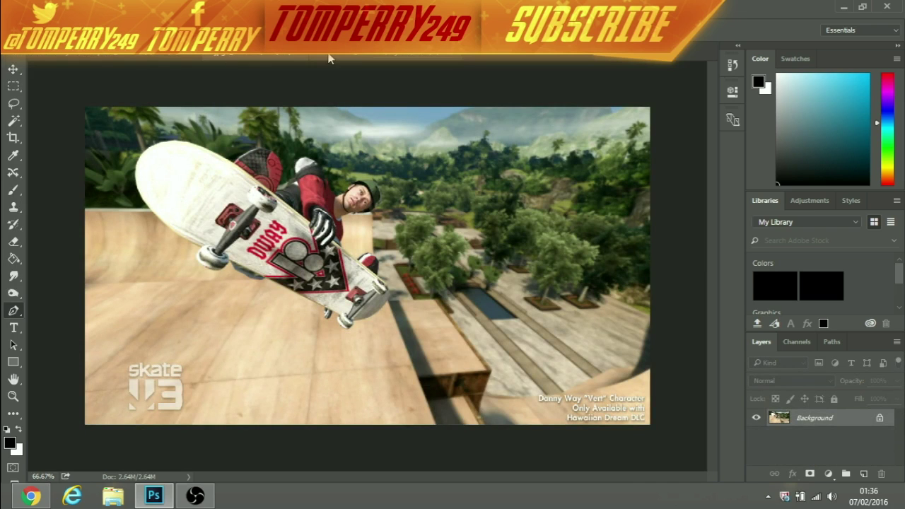
pyautogui.moveTo(413, 56); pyautogui.dragTo(440, 58)
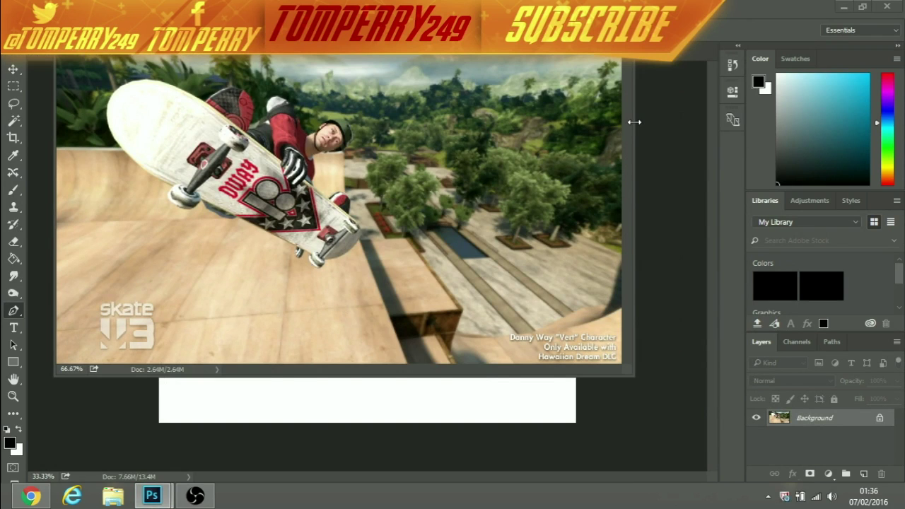
pyautogui.moveTo(635, 121); pyautogui.dragTo(273, 122)
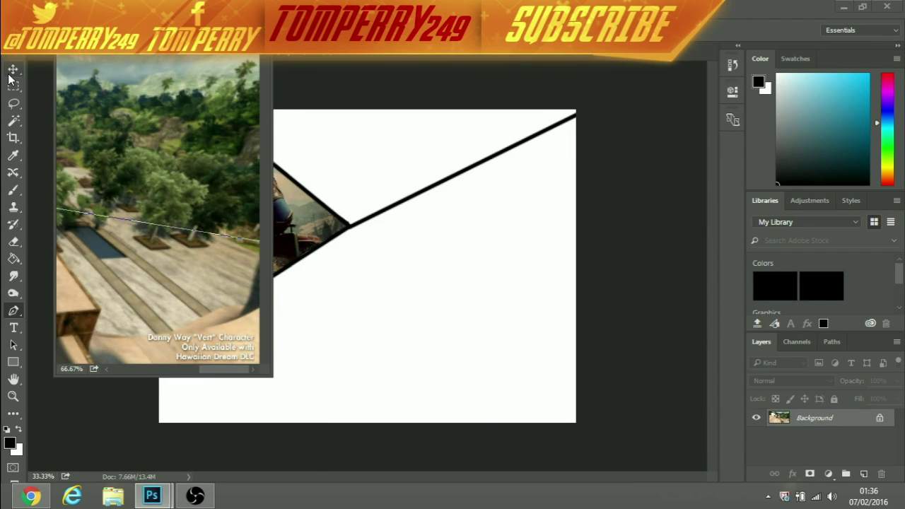
pyautogui.moveTo(162, 160); pyautogui.dragTo(451, 264)
pyautogui.click(265, 48)
# Place the Skate 3 picture's layer below Layer 3 and enlarge the picture to fill the area between the two divider lines.
pyautogui.moveTo(381, 343); pyautogui.dragTo(457, 359)
pyautogui.moveTo(784, 441)
pyautogui.mouseDown()
pyautogui.moveTo(782, 463)
pyautogui.moveTo(790, 442)
pyautogui.mouseUp()
pyautogui.moveTo(491, 338); pyautogui.dragTo(408, 203)
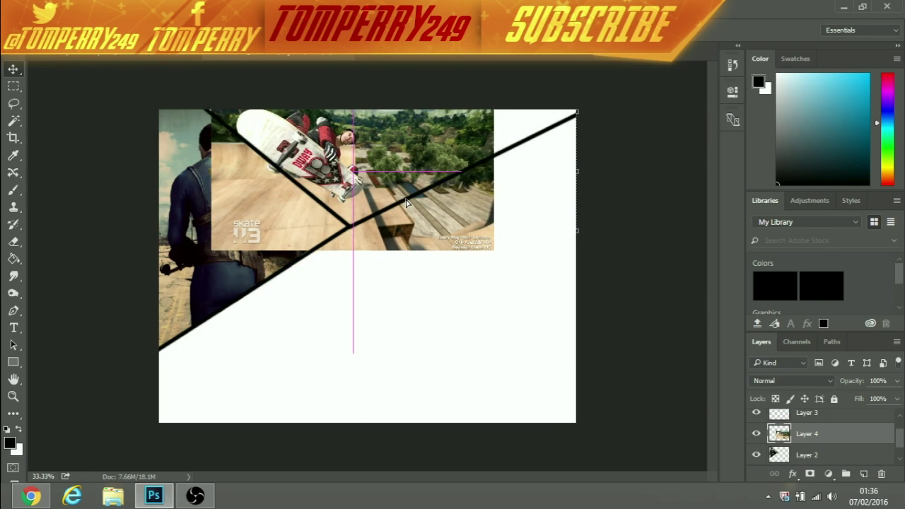
pyautogui.hotkey('ctrl', 't')
pyautogui.moveTo(497, 250); pyautogui.dragTo(668, 364)
pyautogui.moveTo(518, 279); pyautogui.dragTo(512, 266)
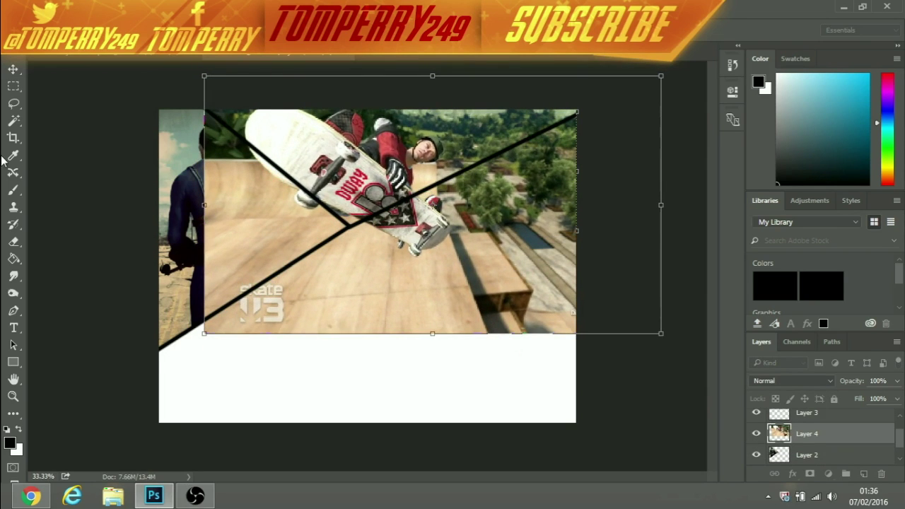
pyautogui.click(11, 243)
pyautogui.click(385, 198)
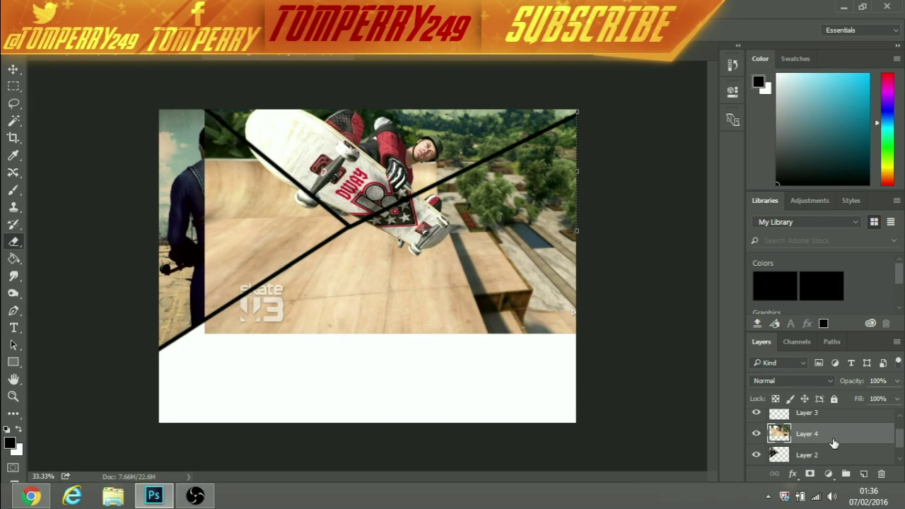
# Erase the parts of the Skate 3 picture outside its wedge on Layer 4, undoing the stray stroke made on Layer 2.
pyautogui.moveTo(167, 249); pyautogui.dragTo(303, 337)
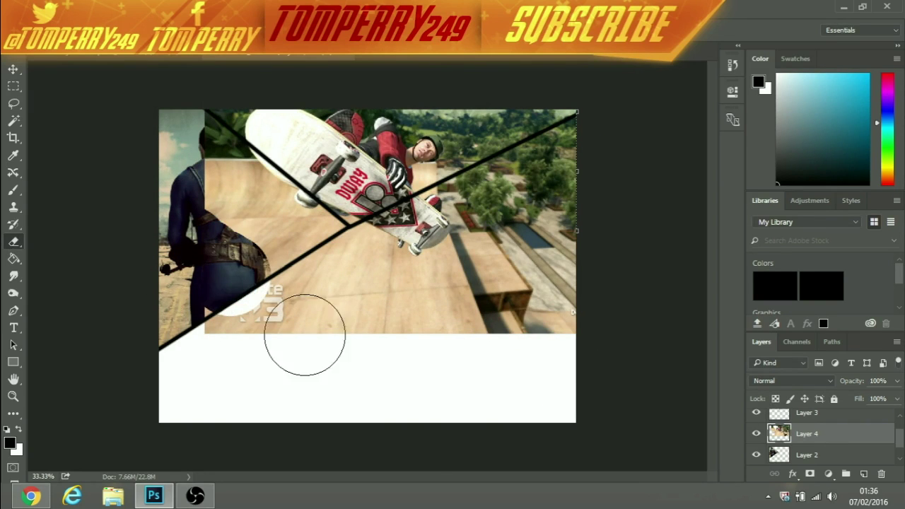
pyautogui.click(805, 458)
pyautogui.moveTo(219, 288); pyautogui.dragTo(229, 301)
pyautogui.hotkey('ctrl', 'z')
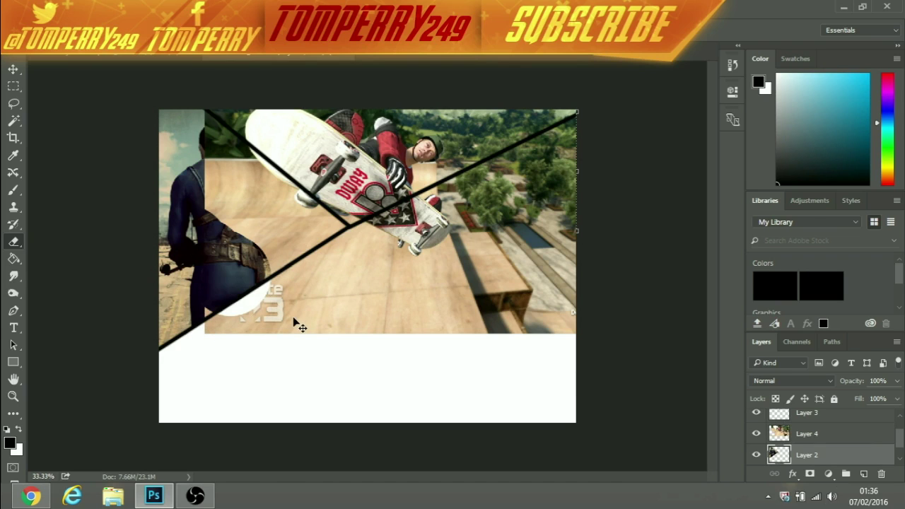
pyautogui.click(813, 437)
pyautogui.moveTo(205, 336)
pyautogui.mouseDown()
pyautogui.moveTo(332, 350)
pyautogui.moveTo(474, 345)
pyautogui.moveTo(569, 303)
pyautogui.moveTo(574, 245)
pyautogui.mouseUp()
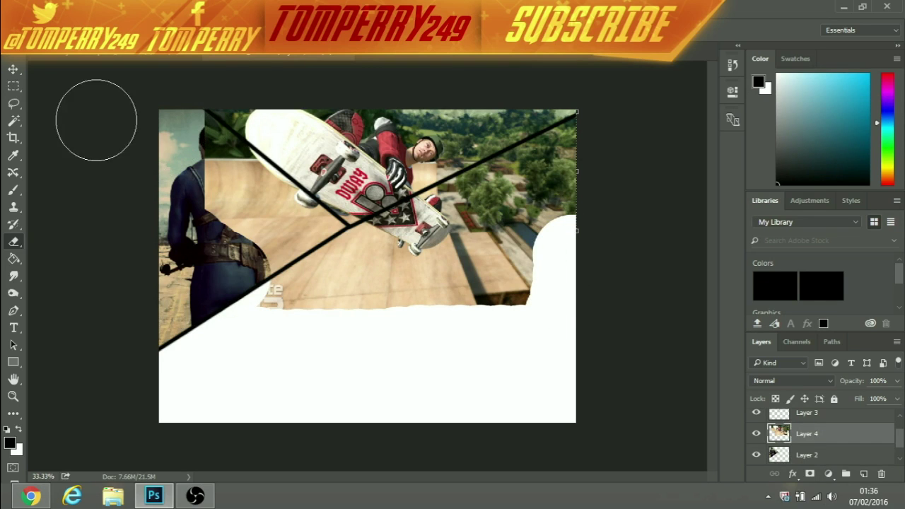
pyautogui.moveTo(181, 130); pyautogui.dragTo(193, 136)
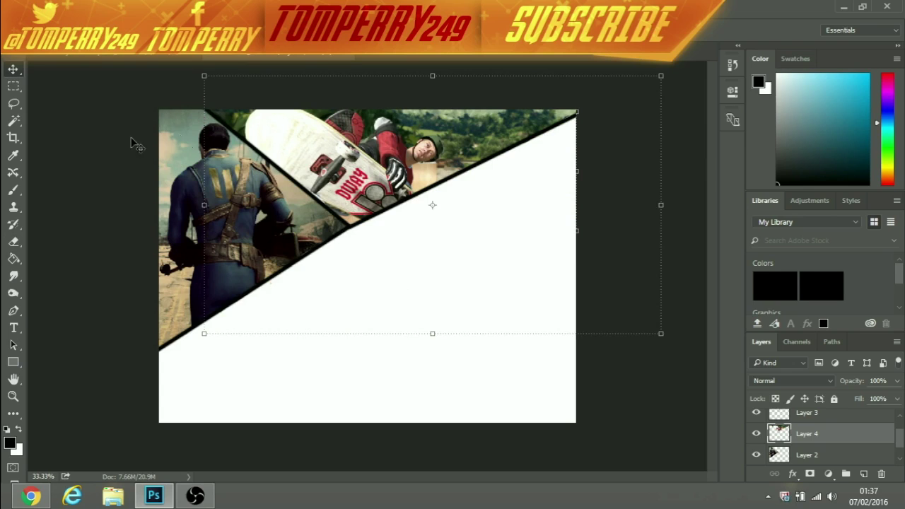
# Add a new layer and draw a straight Pen path from the V's tip to just past the canvas's right edge.
pyautogui.click(13, 311)
pyautogui.click(863, 475)
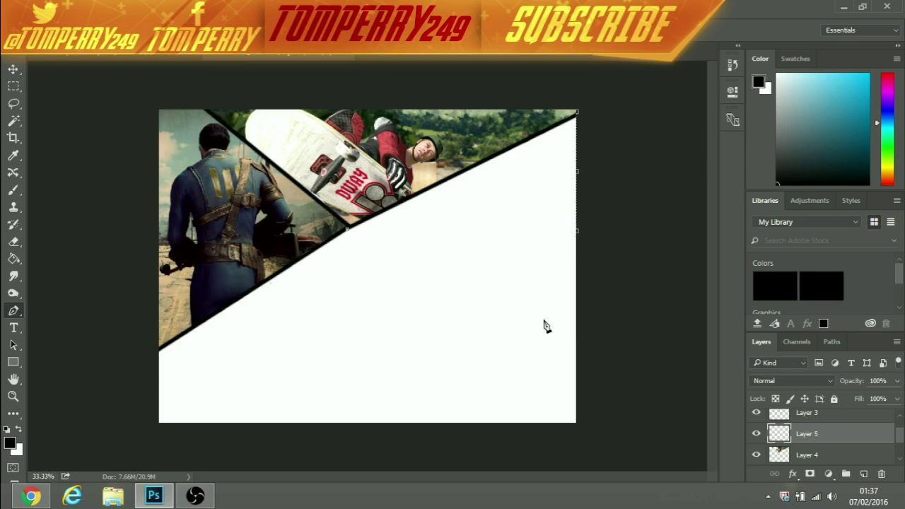
pyautogui.click(593, 336)
pyautogui.click(13, 69)
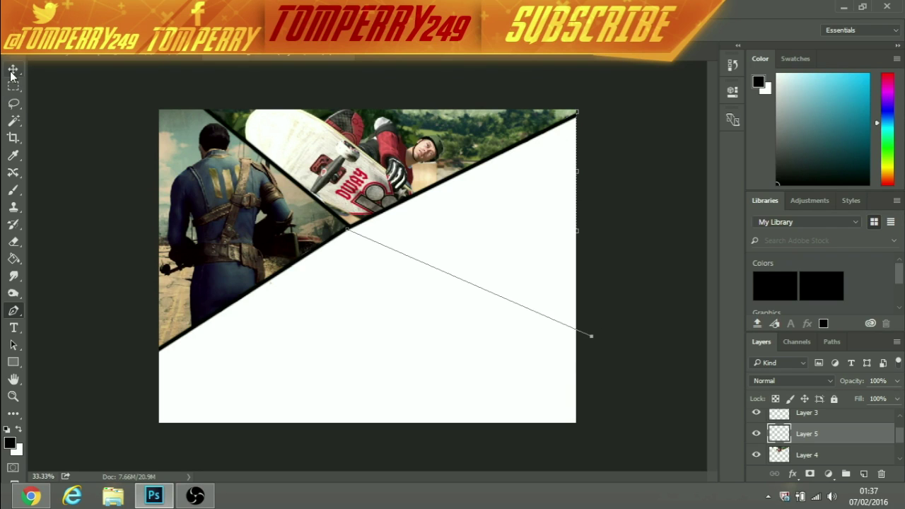
# Open 10.jpg, narrow its window, copy the skater picture into the banner, and close the source file.
pyautogui.click(35, 9)
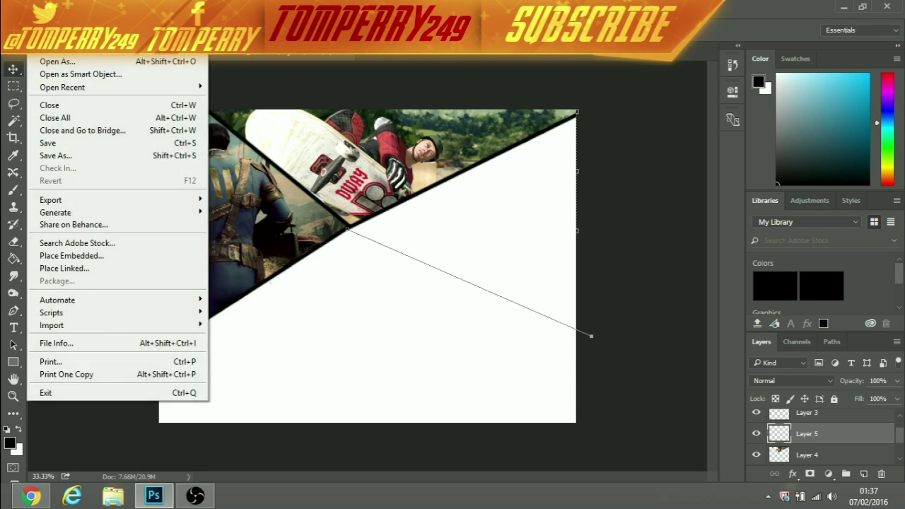
pyautogui.click(51, 36)
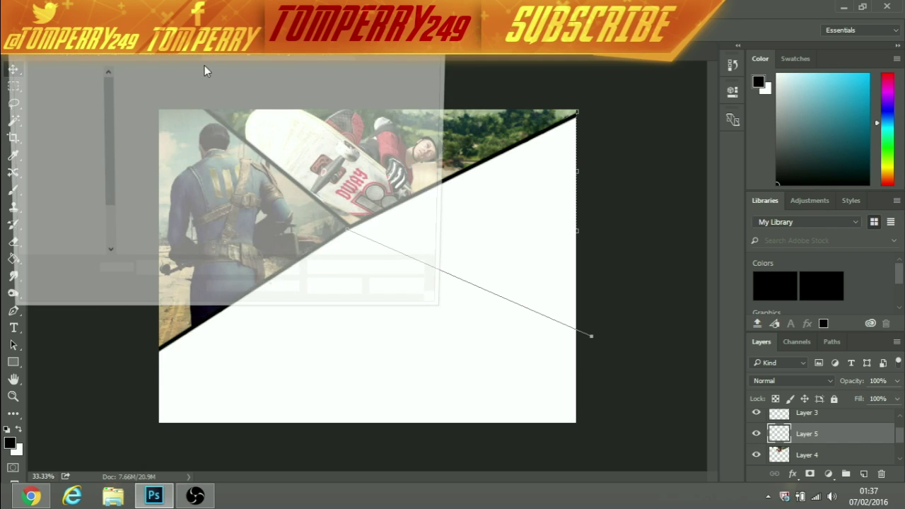
pyautogui.doubleClick(212, 181)
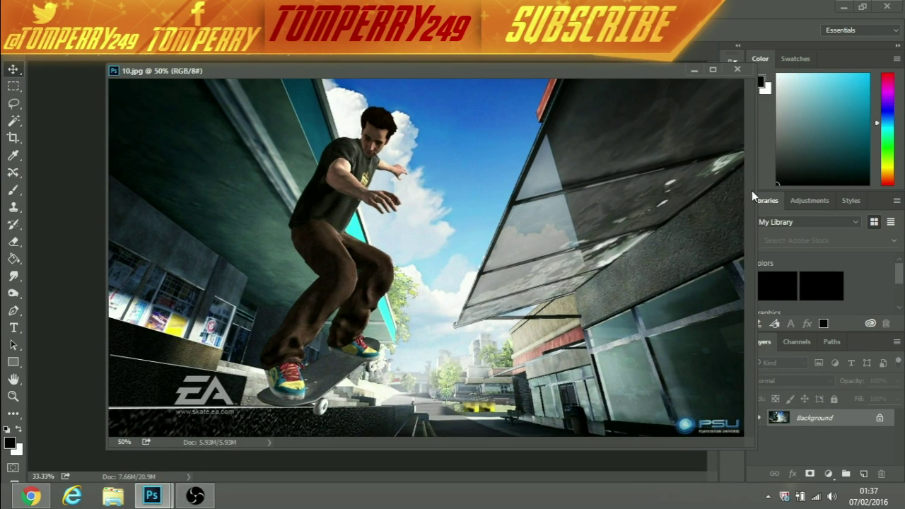
pyautogui.moveTo(756, 190); pyautogui.dragTo(213, 202)
pyautogui.moveTo(179, 211); pyautogui.dragTo(425, 259)
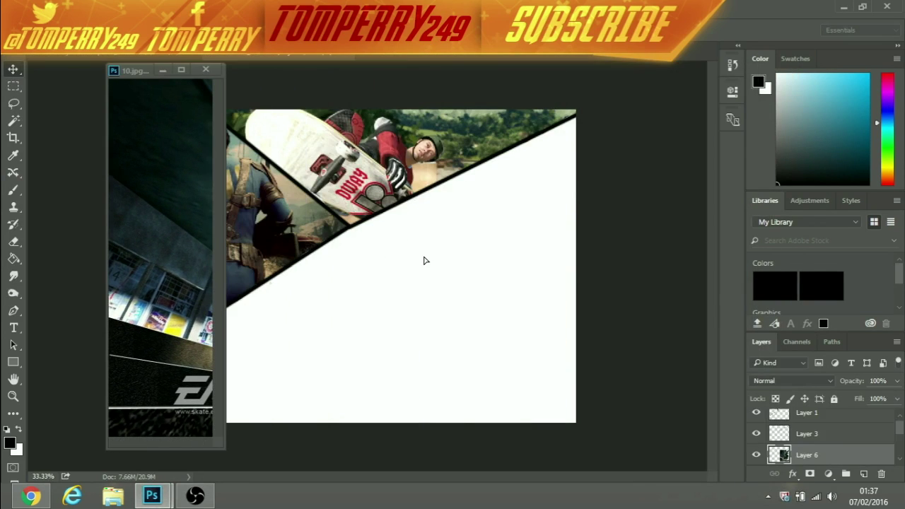
pyautogui.click(205, 69)
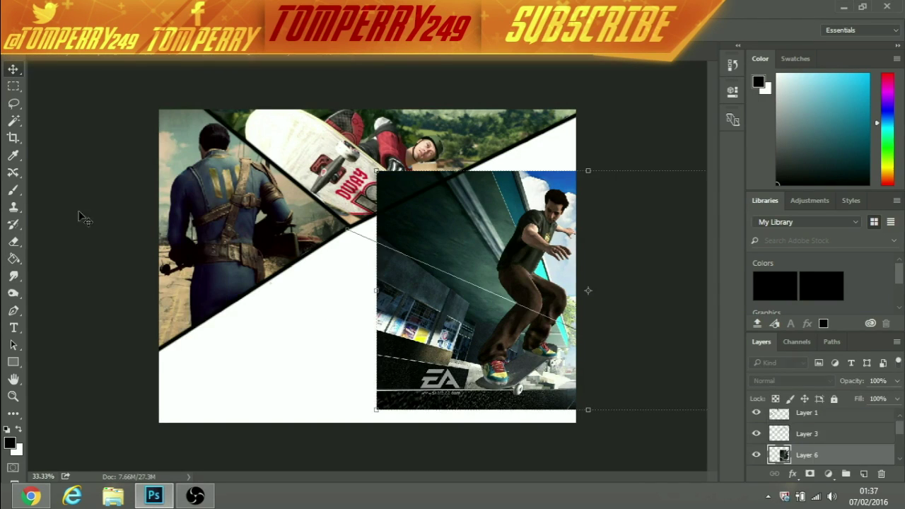
# Stroke the path running from the V's tip to the canvas's right edge with the Brush on Layer 6.
pyautogui.click(13, 310)
pyautogui.rightClick(292, 322)
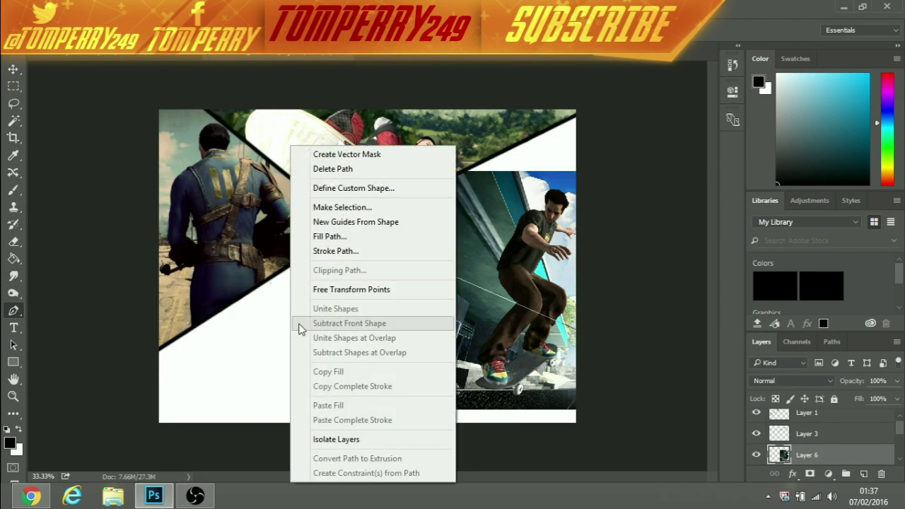
pyautogui.click(338, 251)
pyautogui.press('Return')
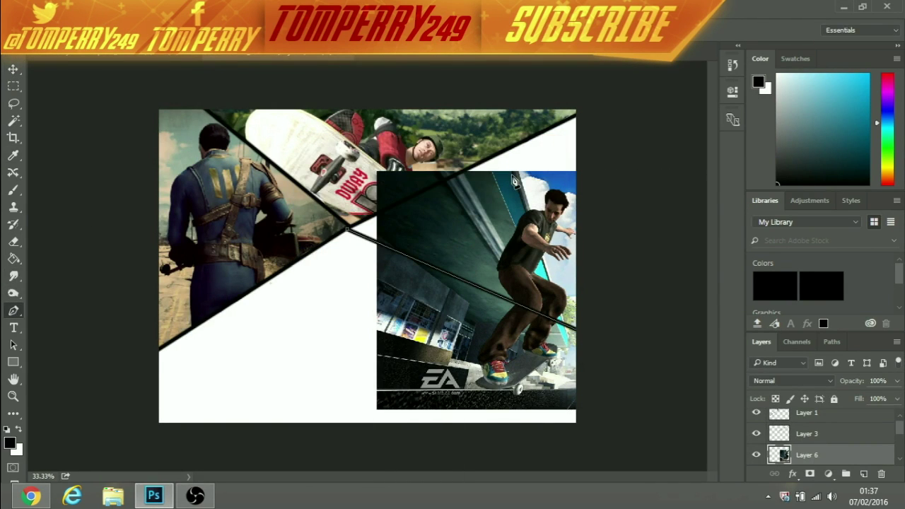
# Switch to the Move tool and deselect the bottom skater picture's layer in the completed four-picture banner.
pyautogui.click(14, 69)
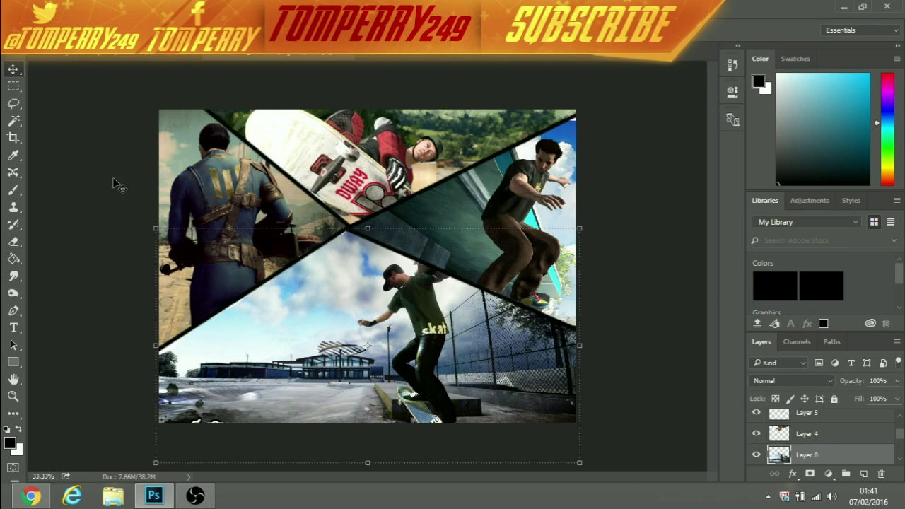
pyautogui.keyDown('ctrl'); pyautogui.click(61, 189); pyautogui.keyUp('ctrl')
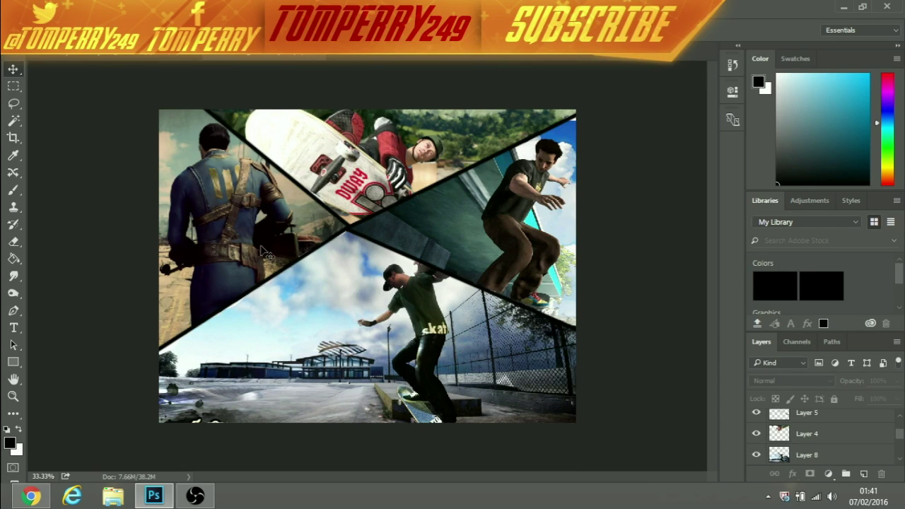